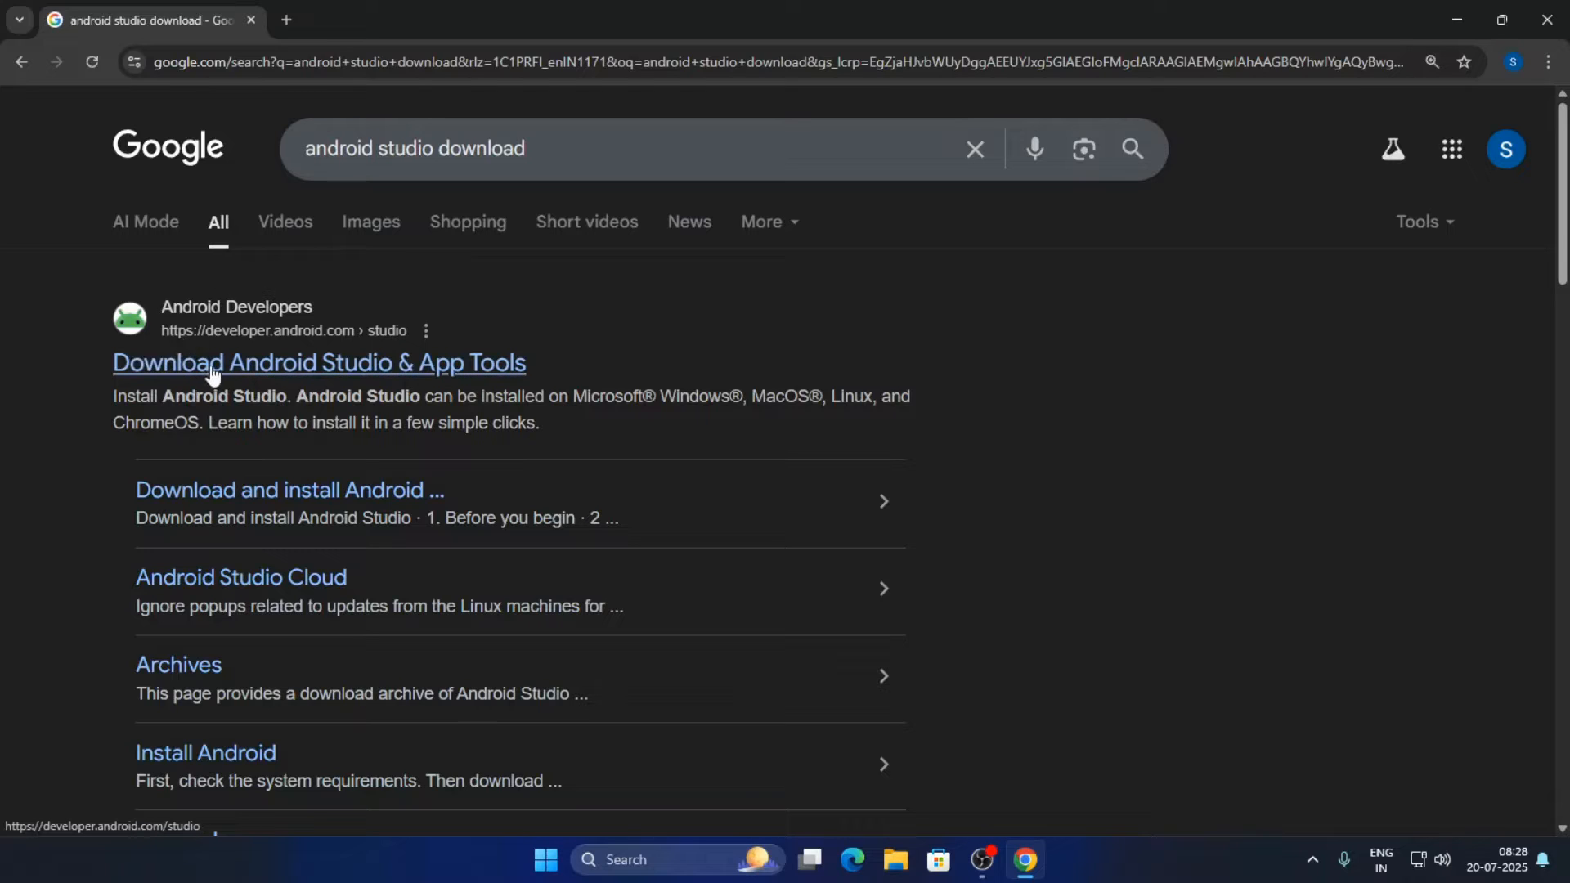
Open the Android Developers download page from the search results and request the Android Studio Narwhal download.
click(212, 372)
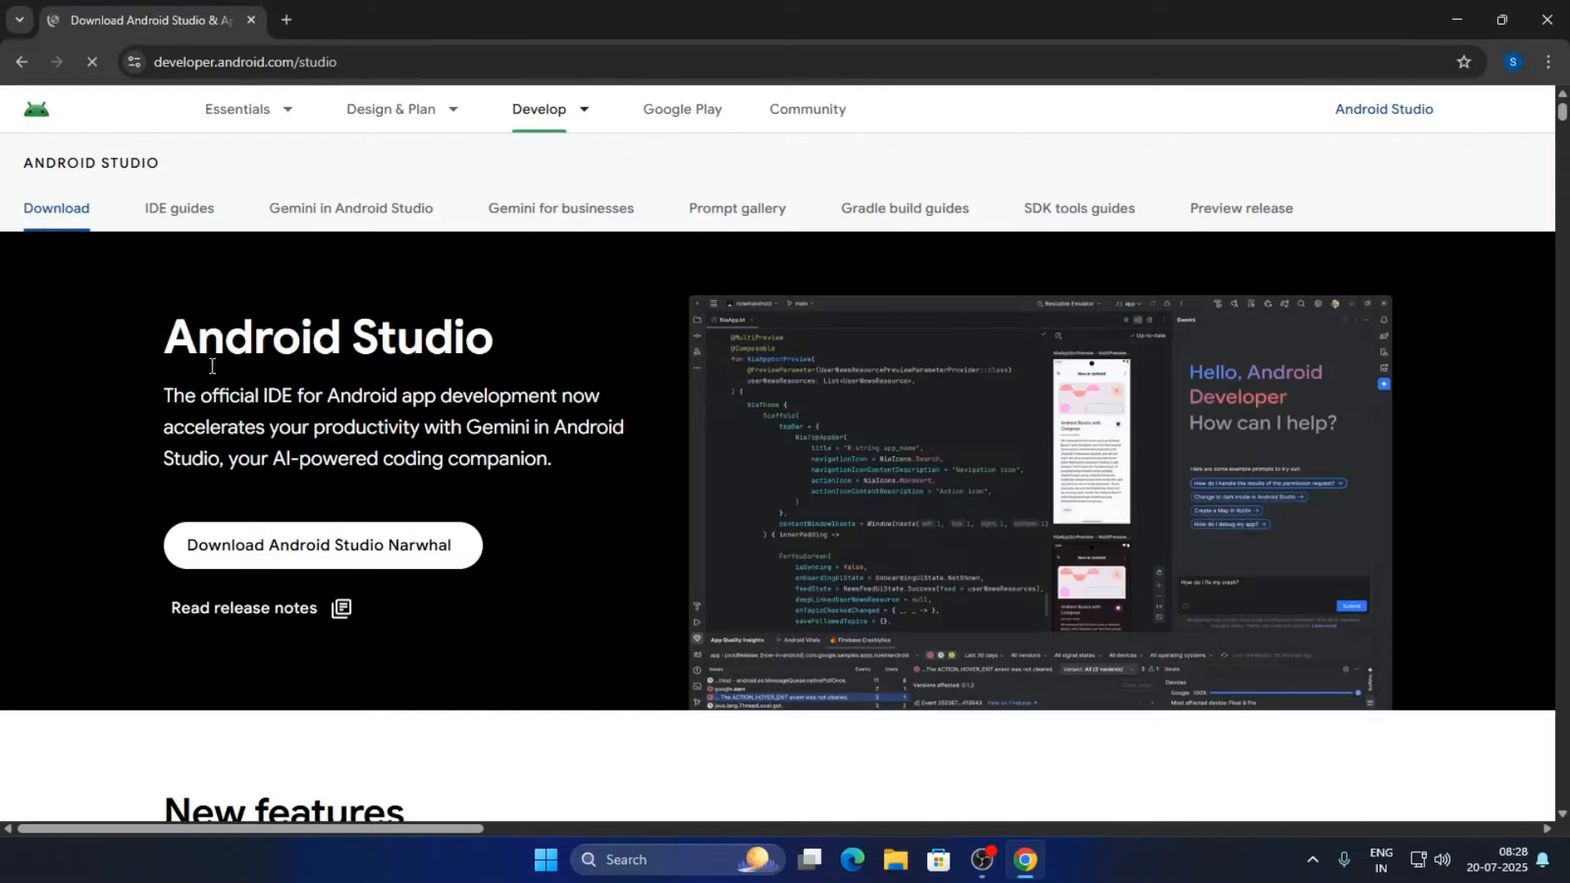
key(ctrl+plus)
key(ctrl+plus)
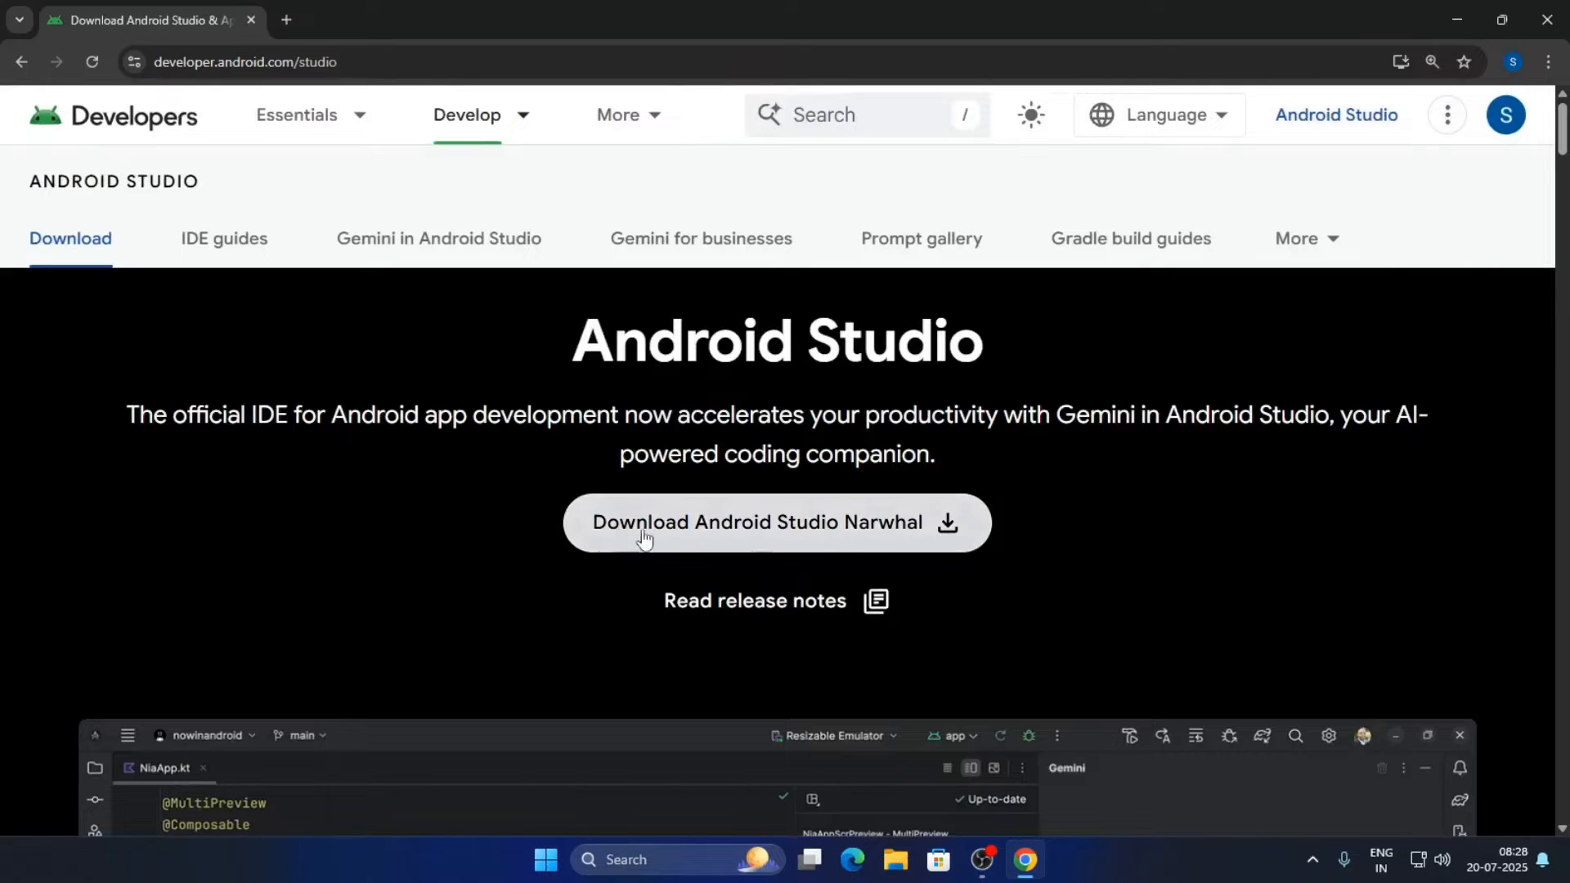
click(765, 527)
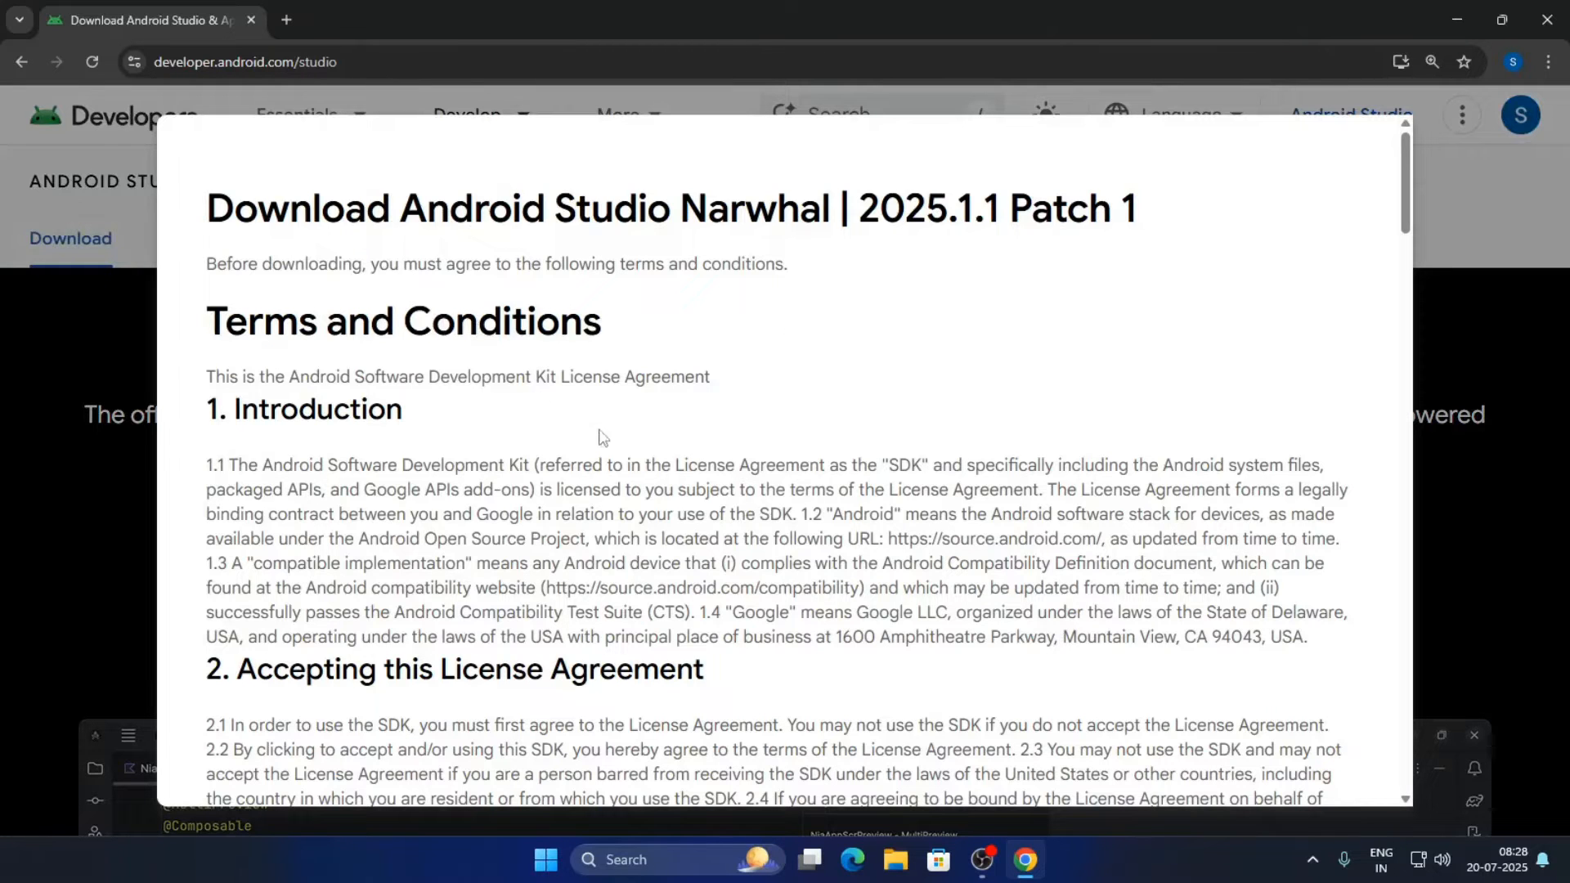
Agree to the terms and conditions and download Android Studio Narwhal 2025.1.1 Patch 1 for Windows.
scroll(618, 444, down, 1)
scroll(617, 444, down, 15)
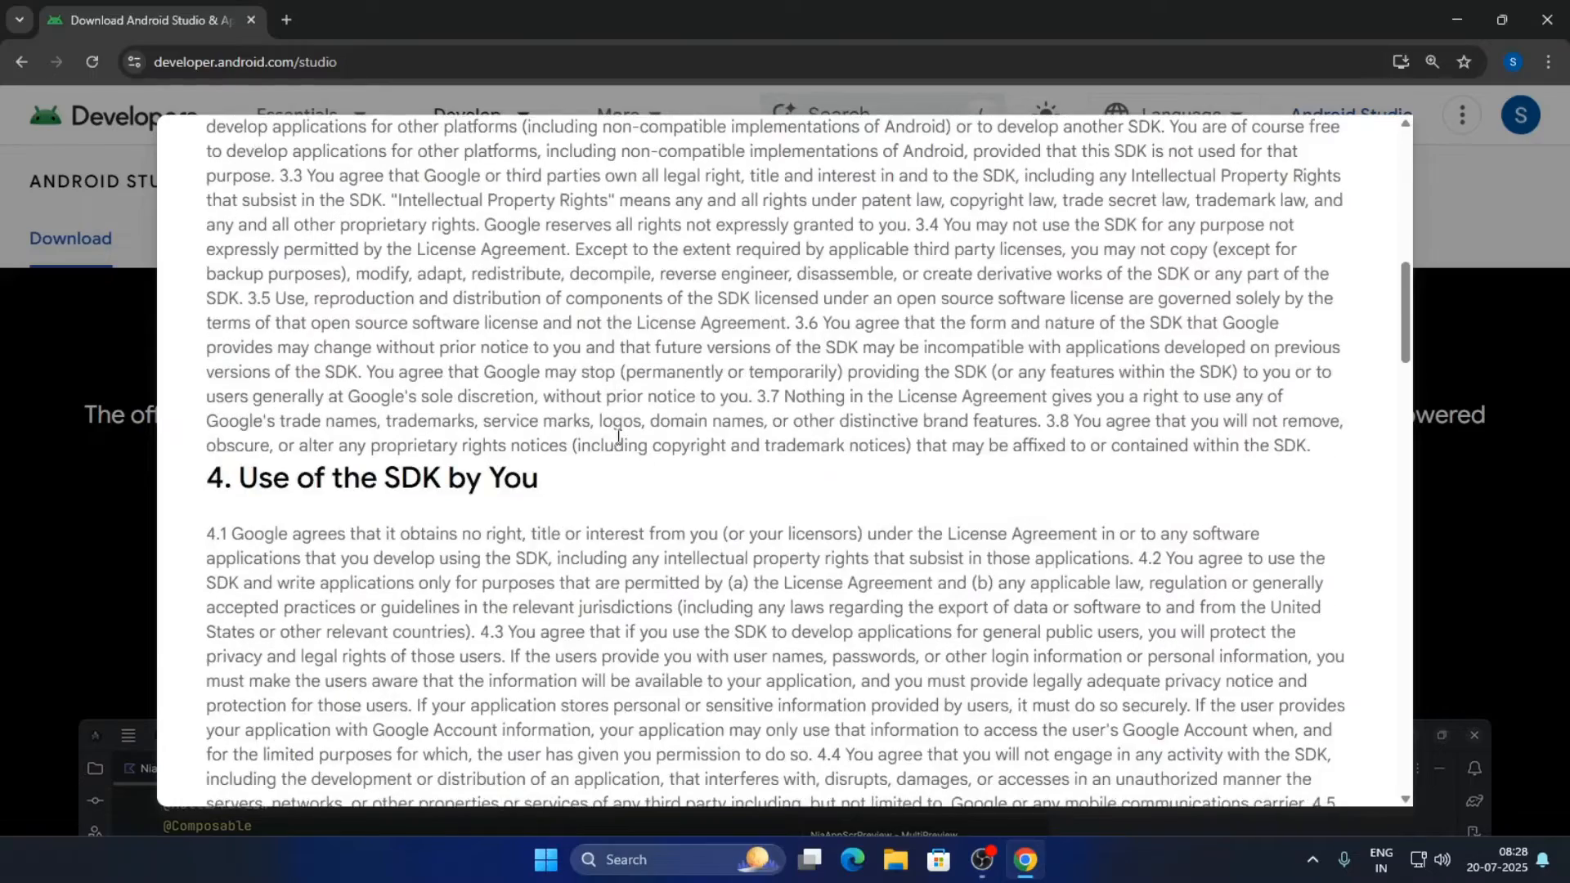
scroll(618, 438, down, 15)
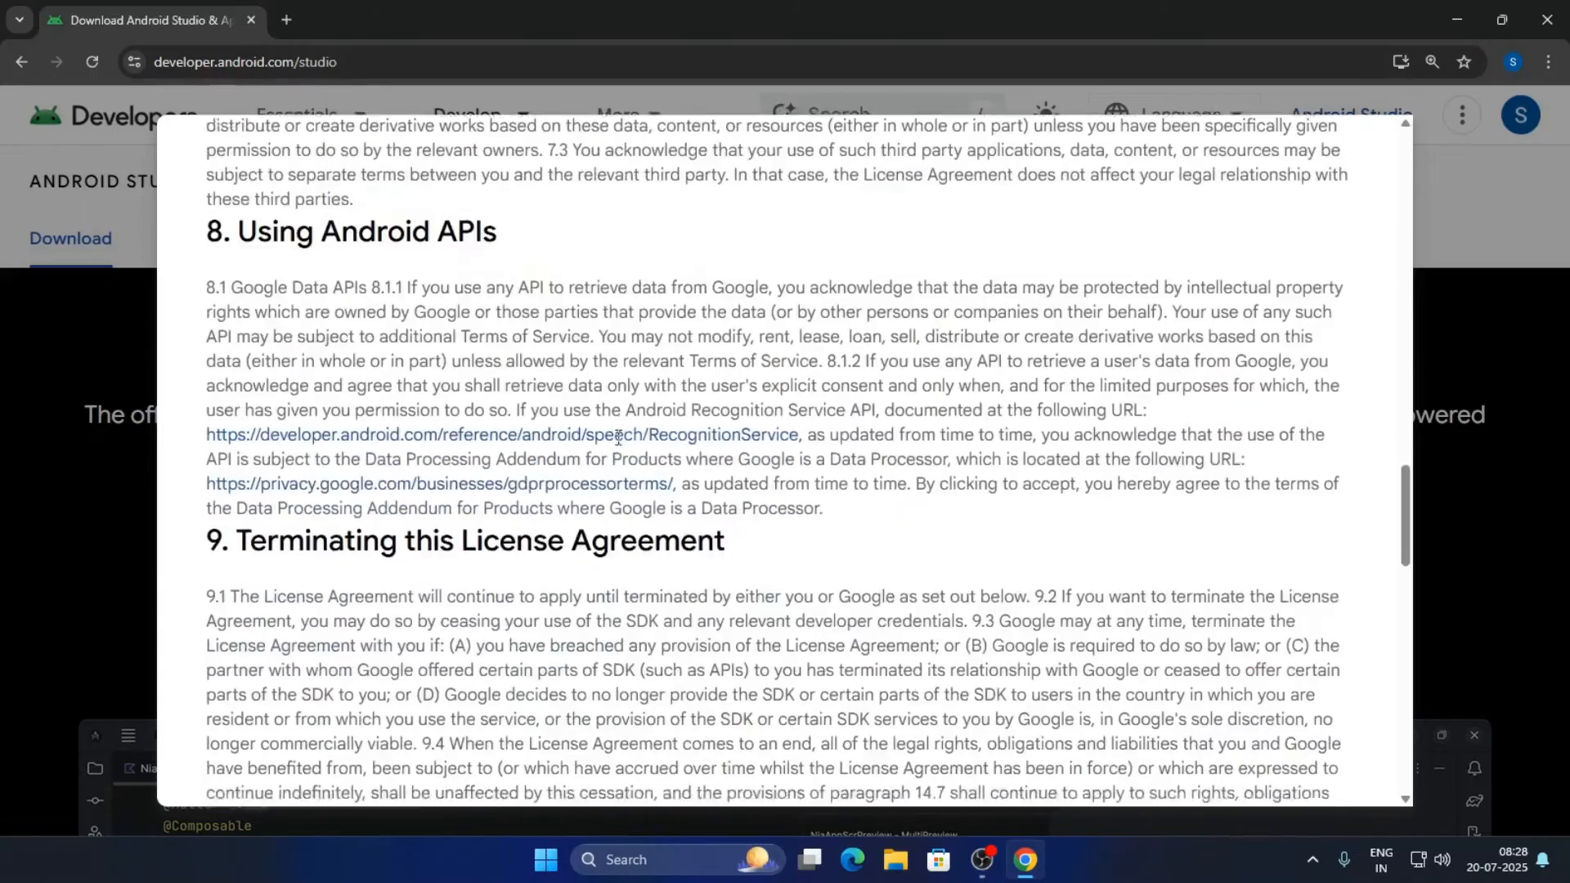
scroll(617, 438, down, 10)
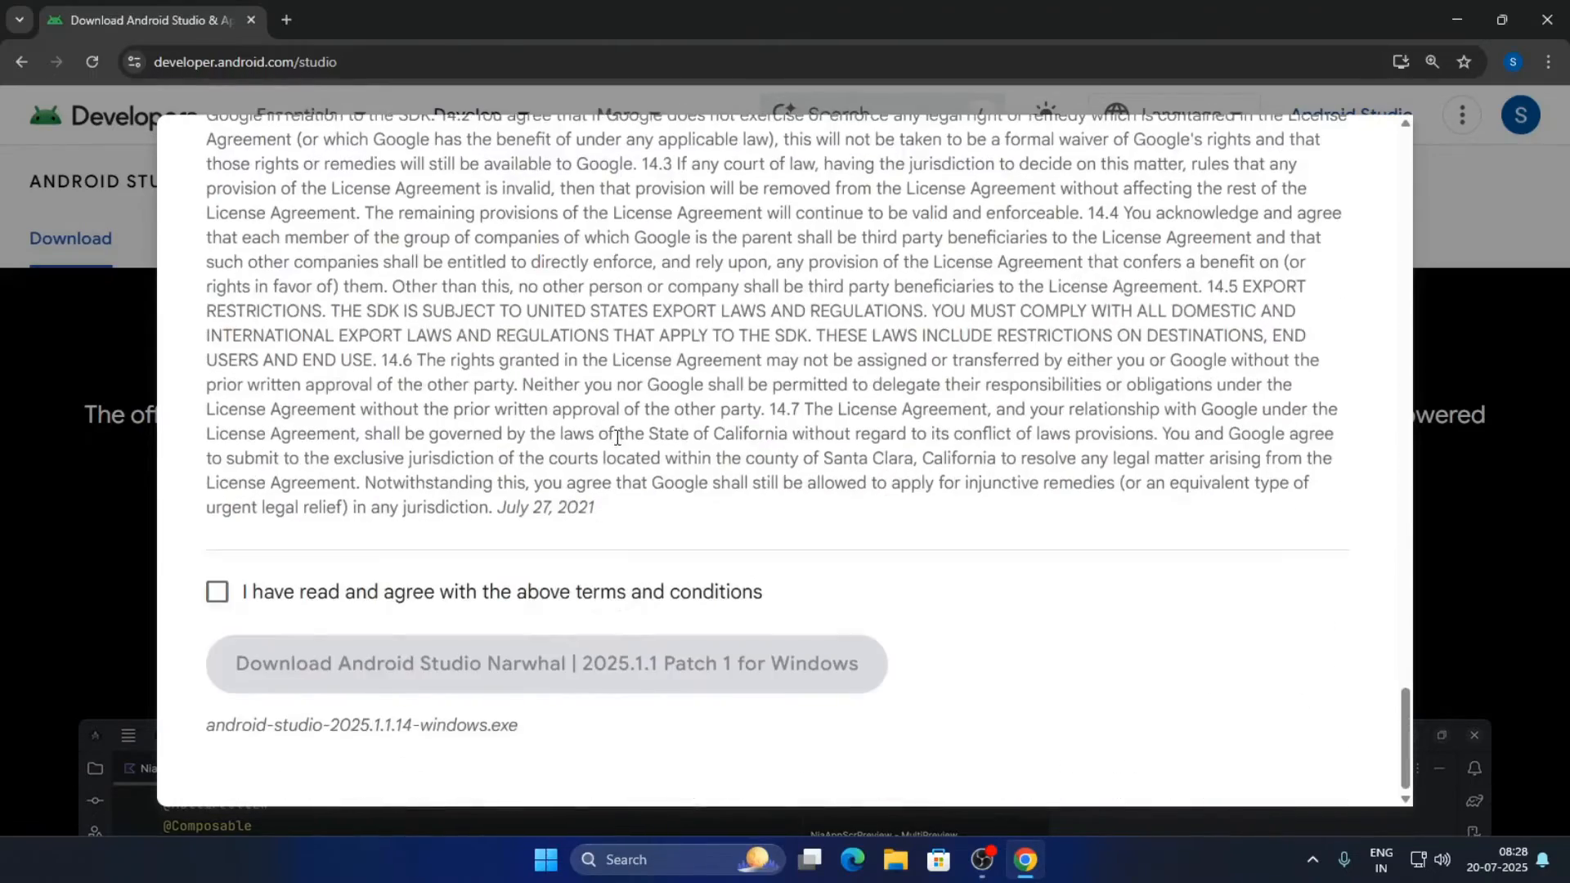
click(218, 595)
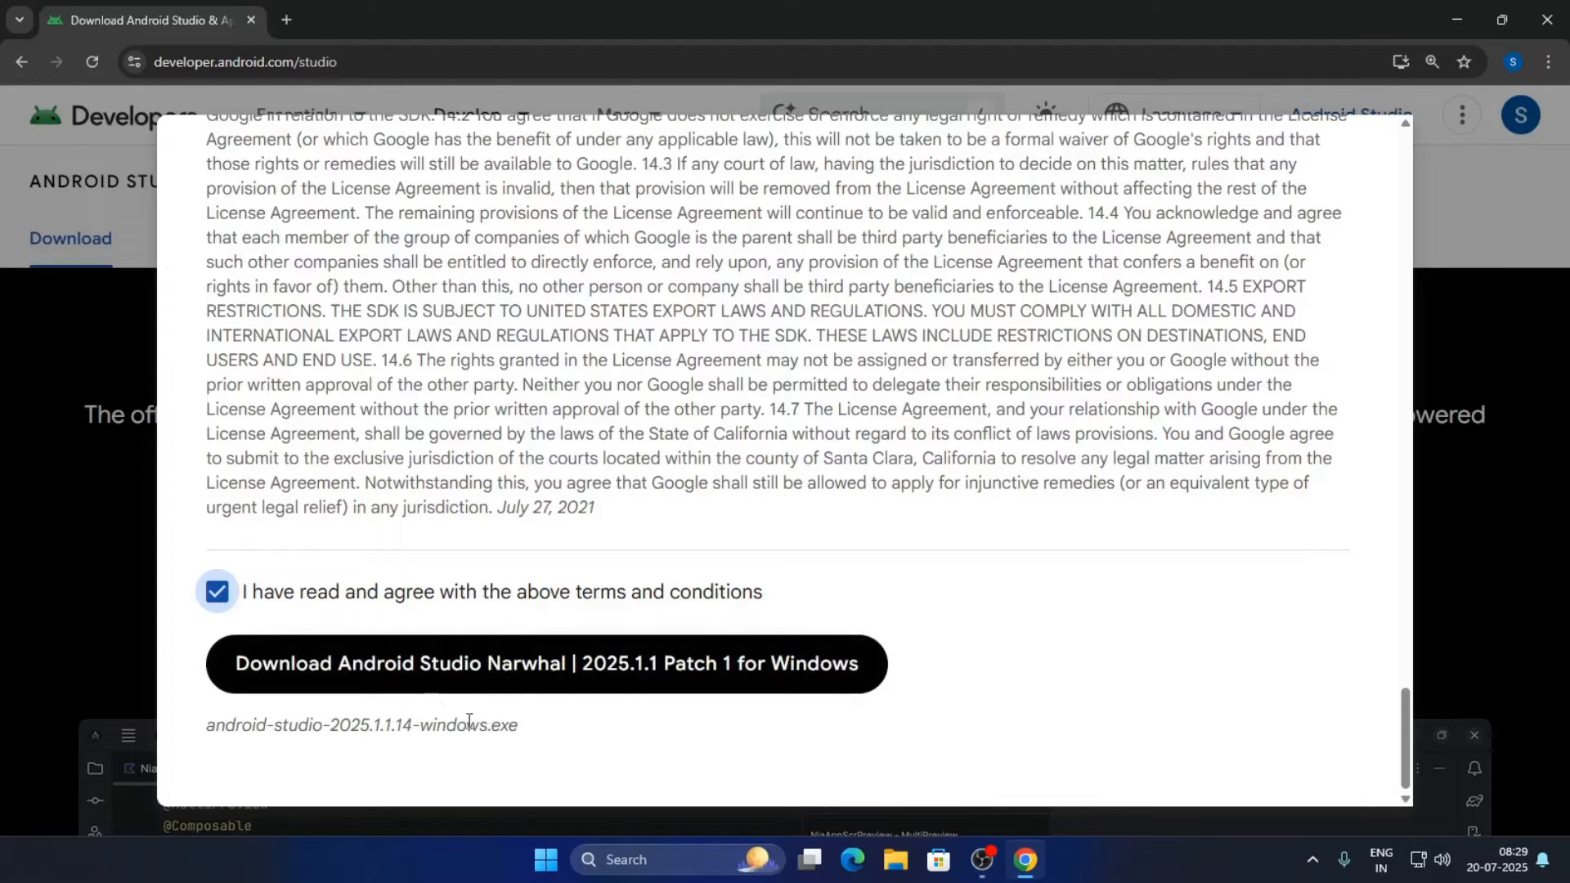
click(451, 677)
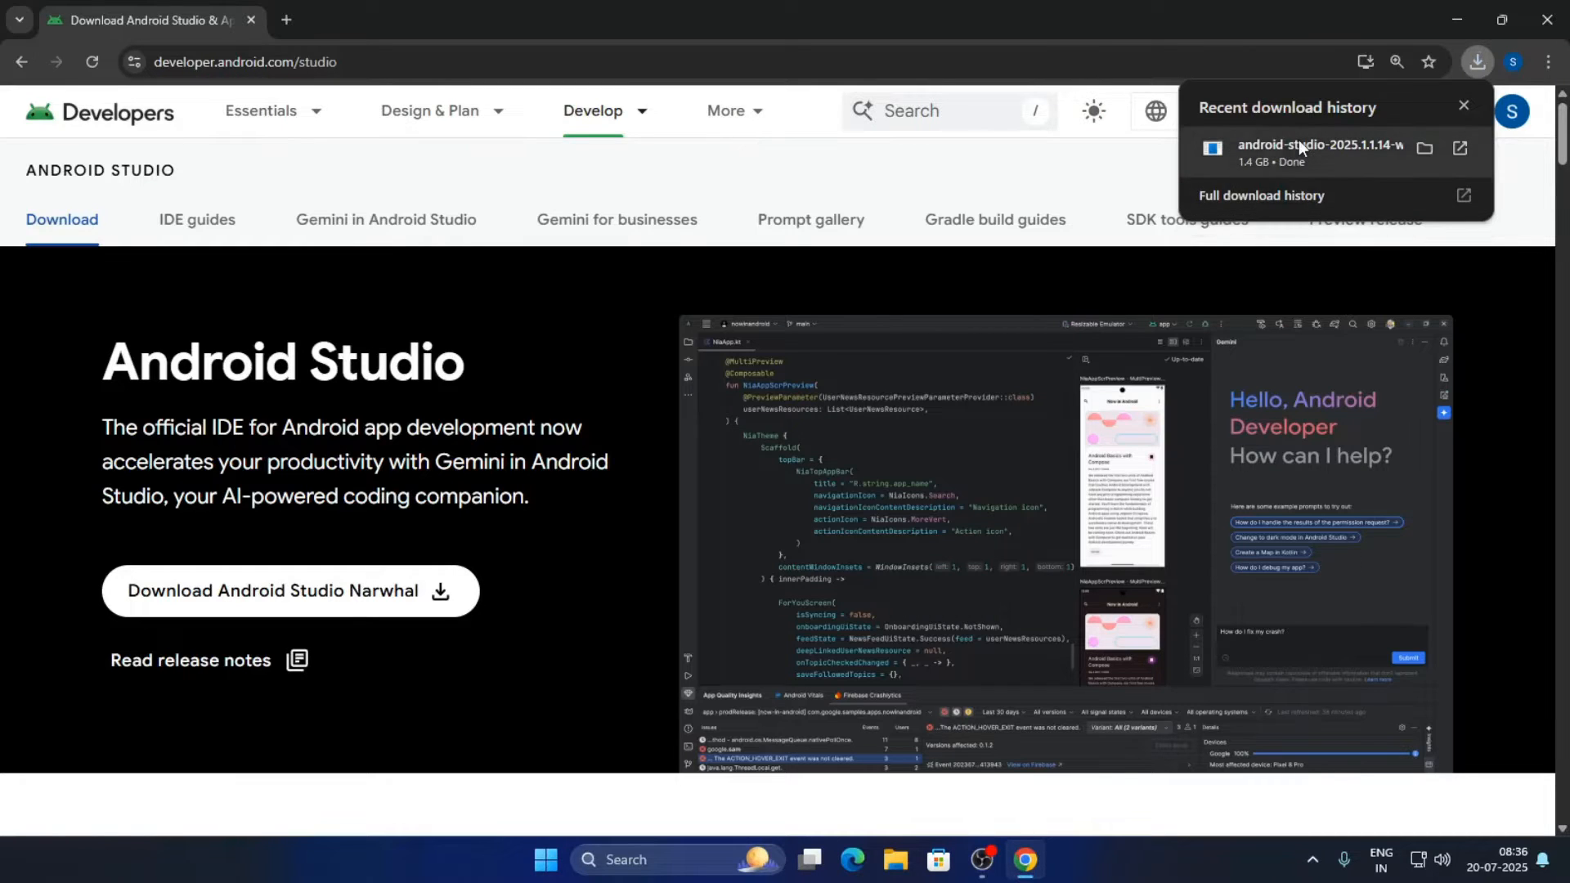
Launch the downloaded Android Studio installer from the Downloads folder and continue past its welcome page.
click(1426, 148)
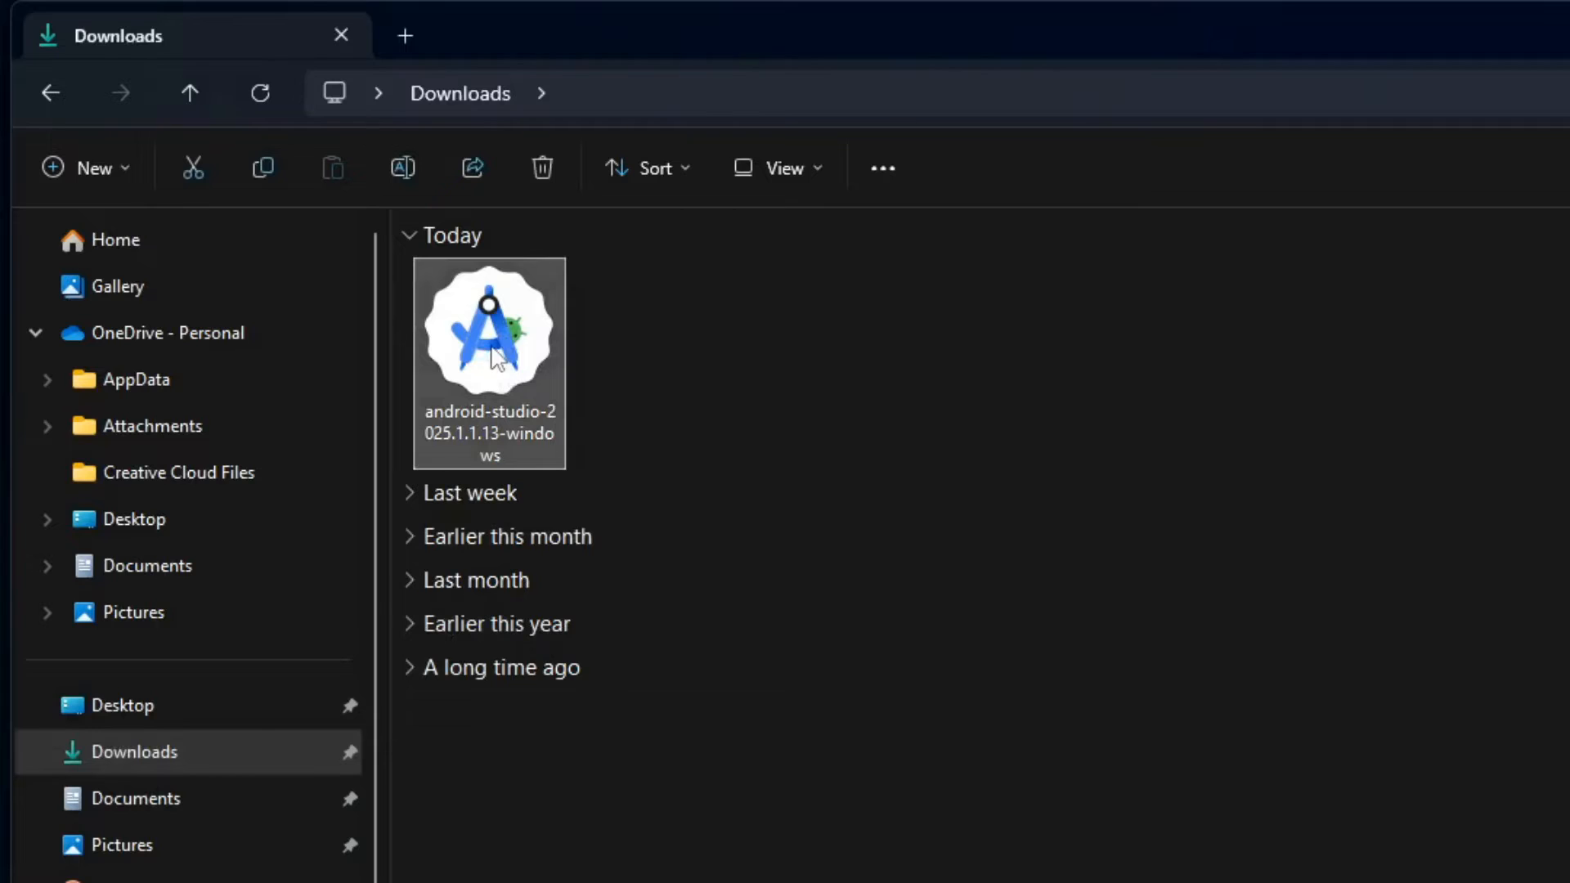
double_click(512, 352)
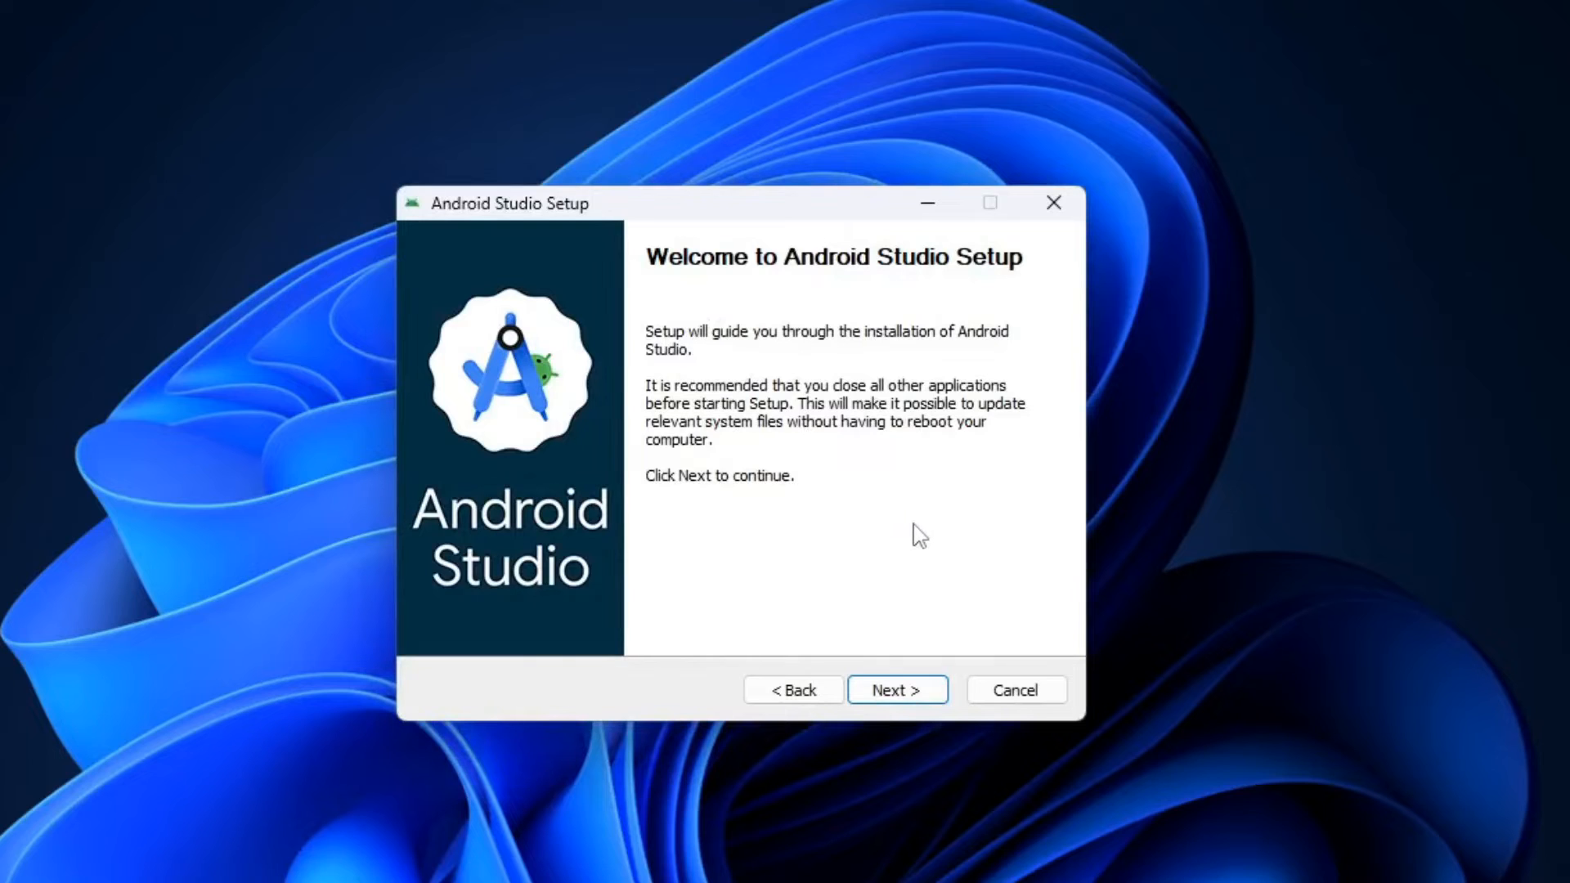
click(902, 694)
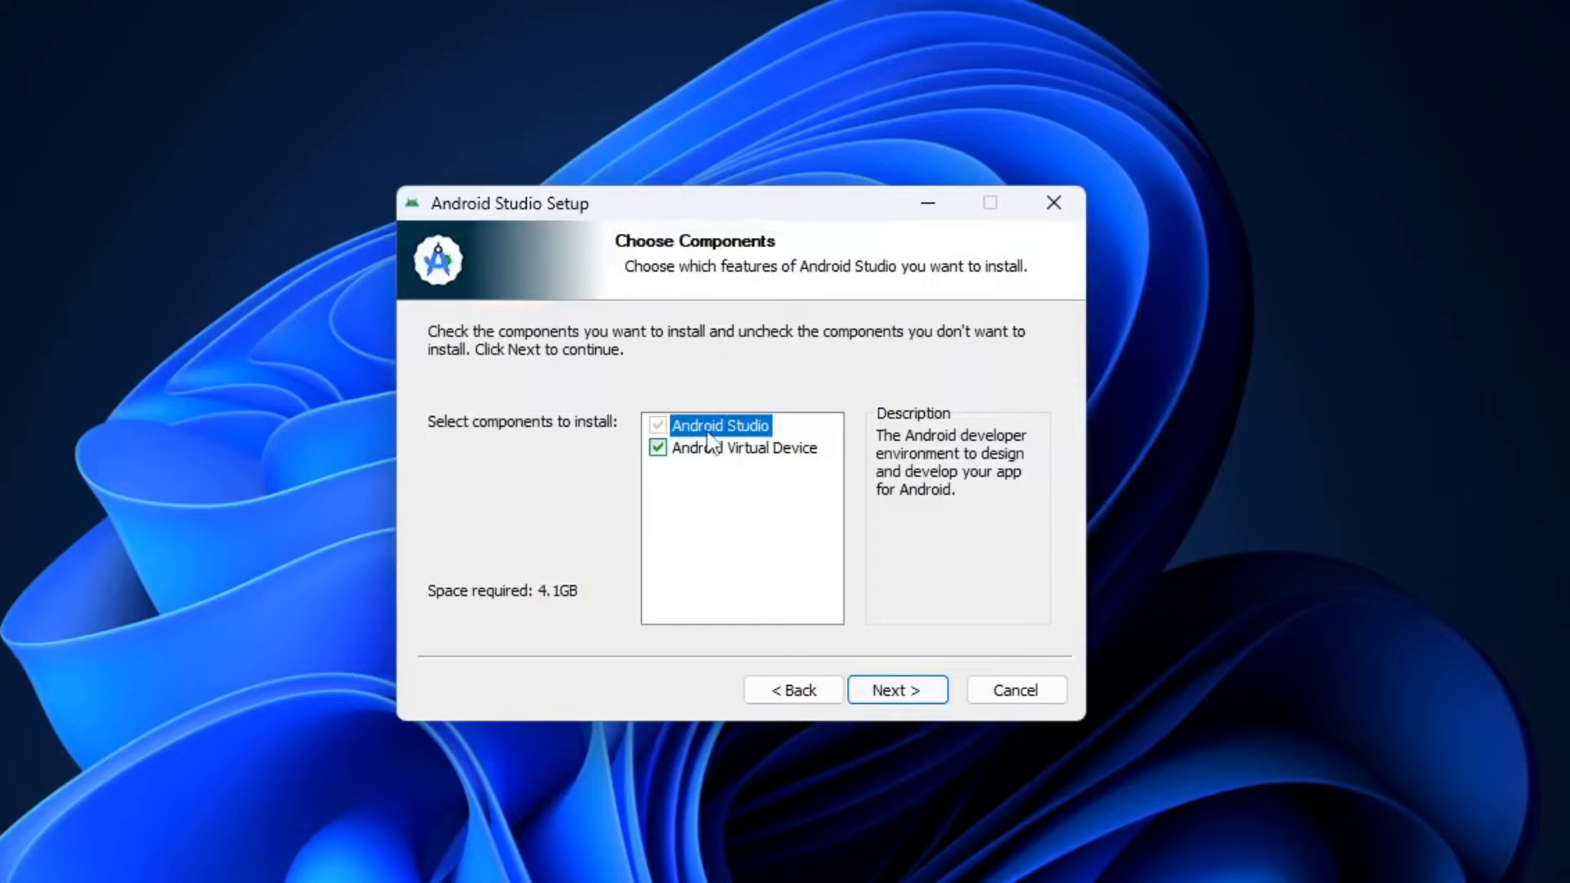
Install Android Studio with Android Virtual Device in C:\Program Files\Android\Android Studio, showing installation details, and finish setup with Start Android Studio enabled.
click(897, 695)
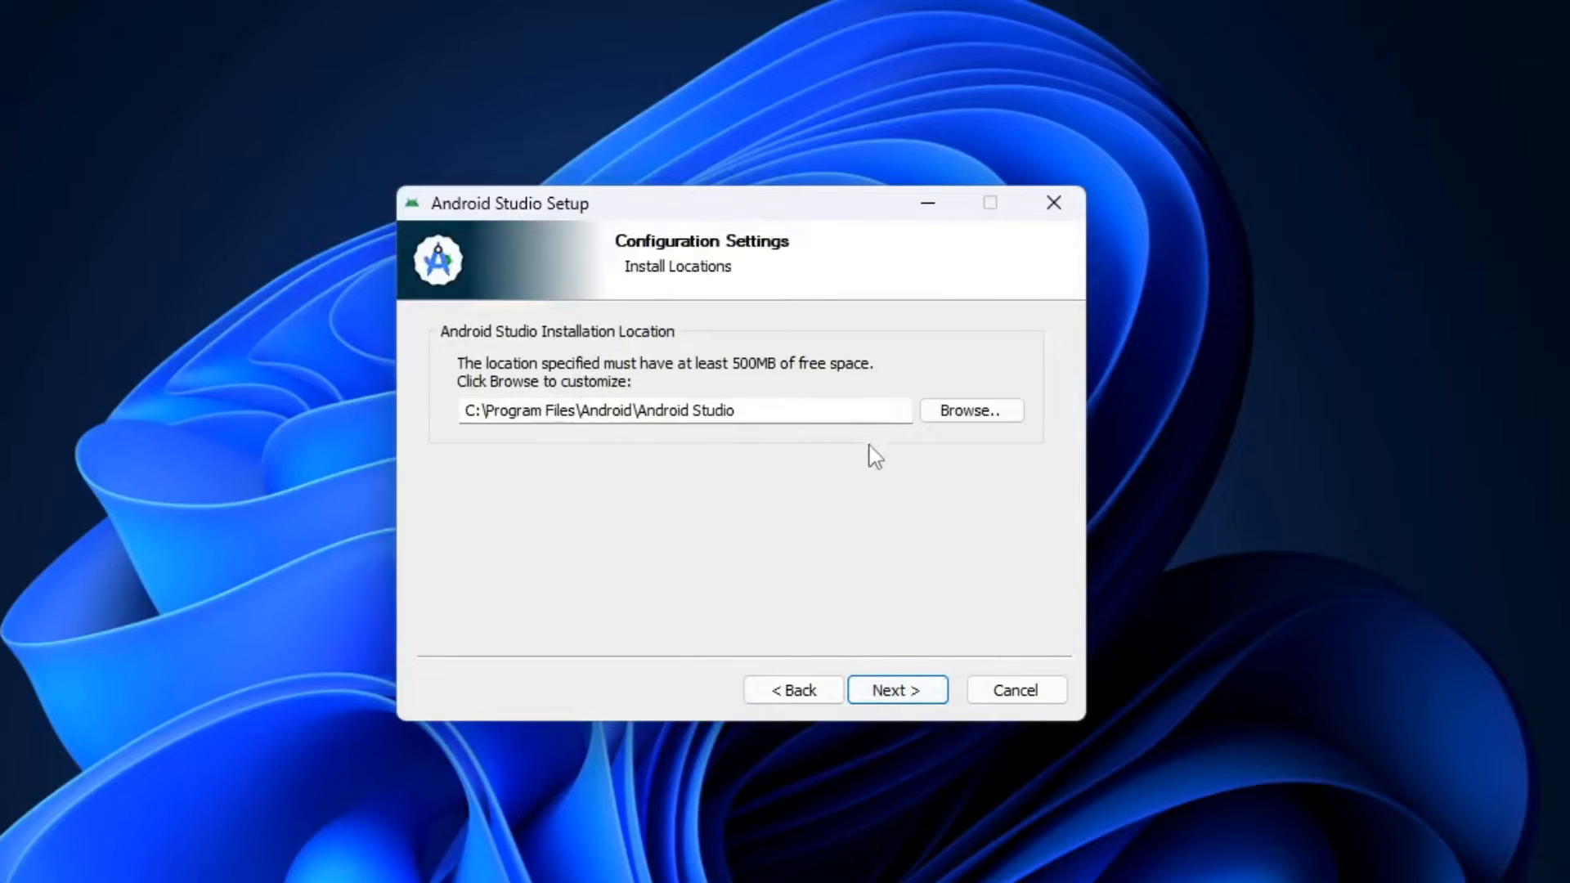
click(898, 694)
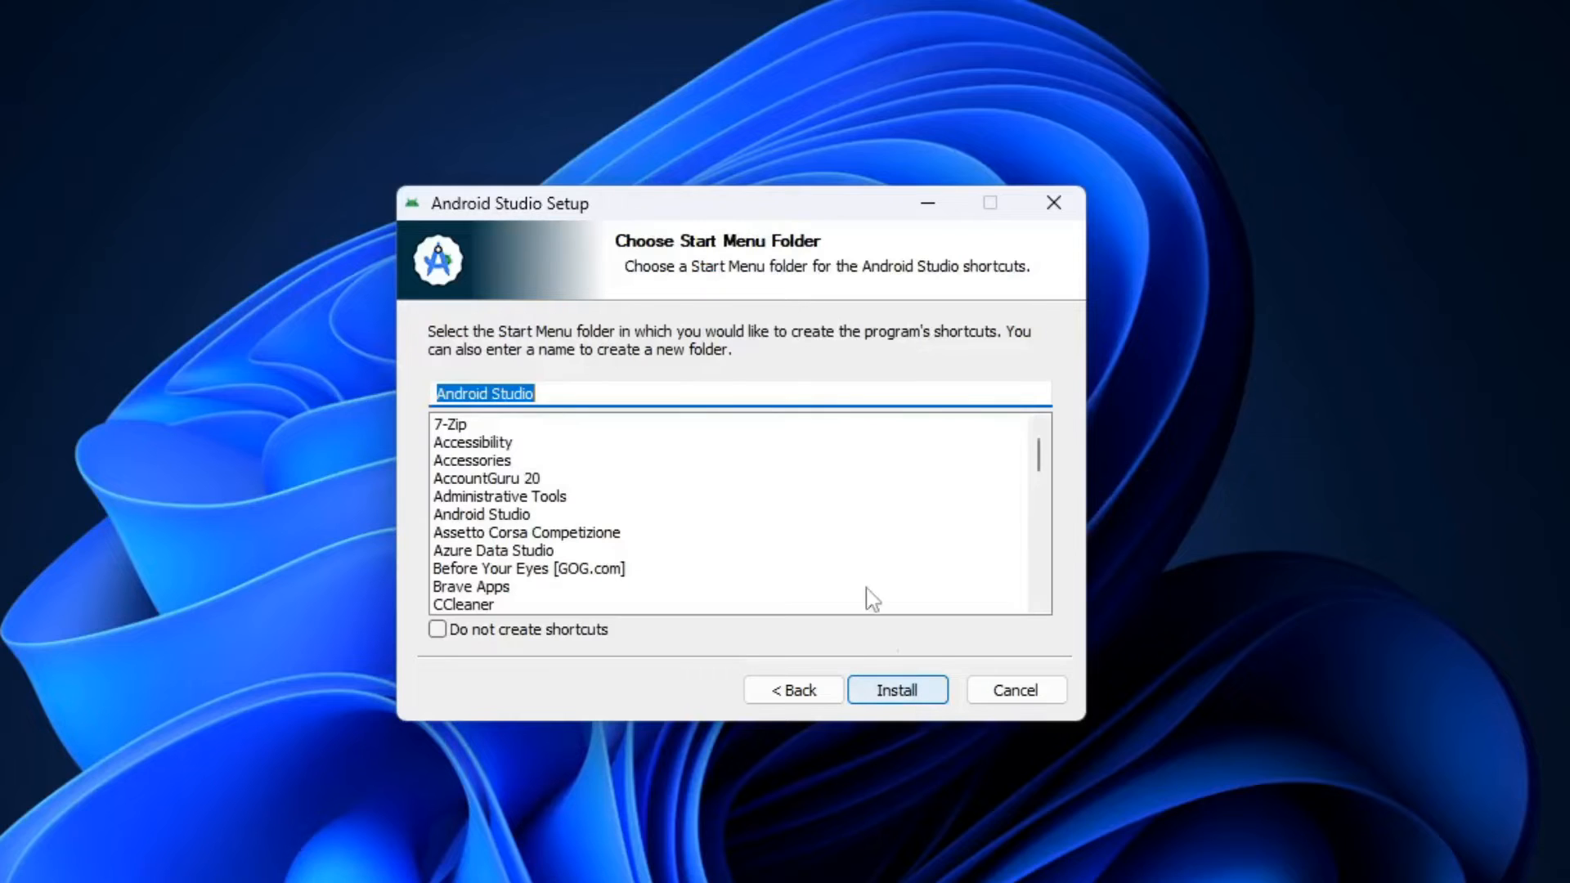
click(897, 692)
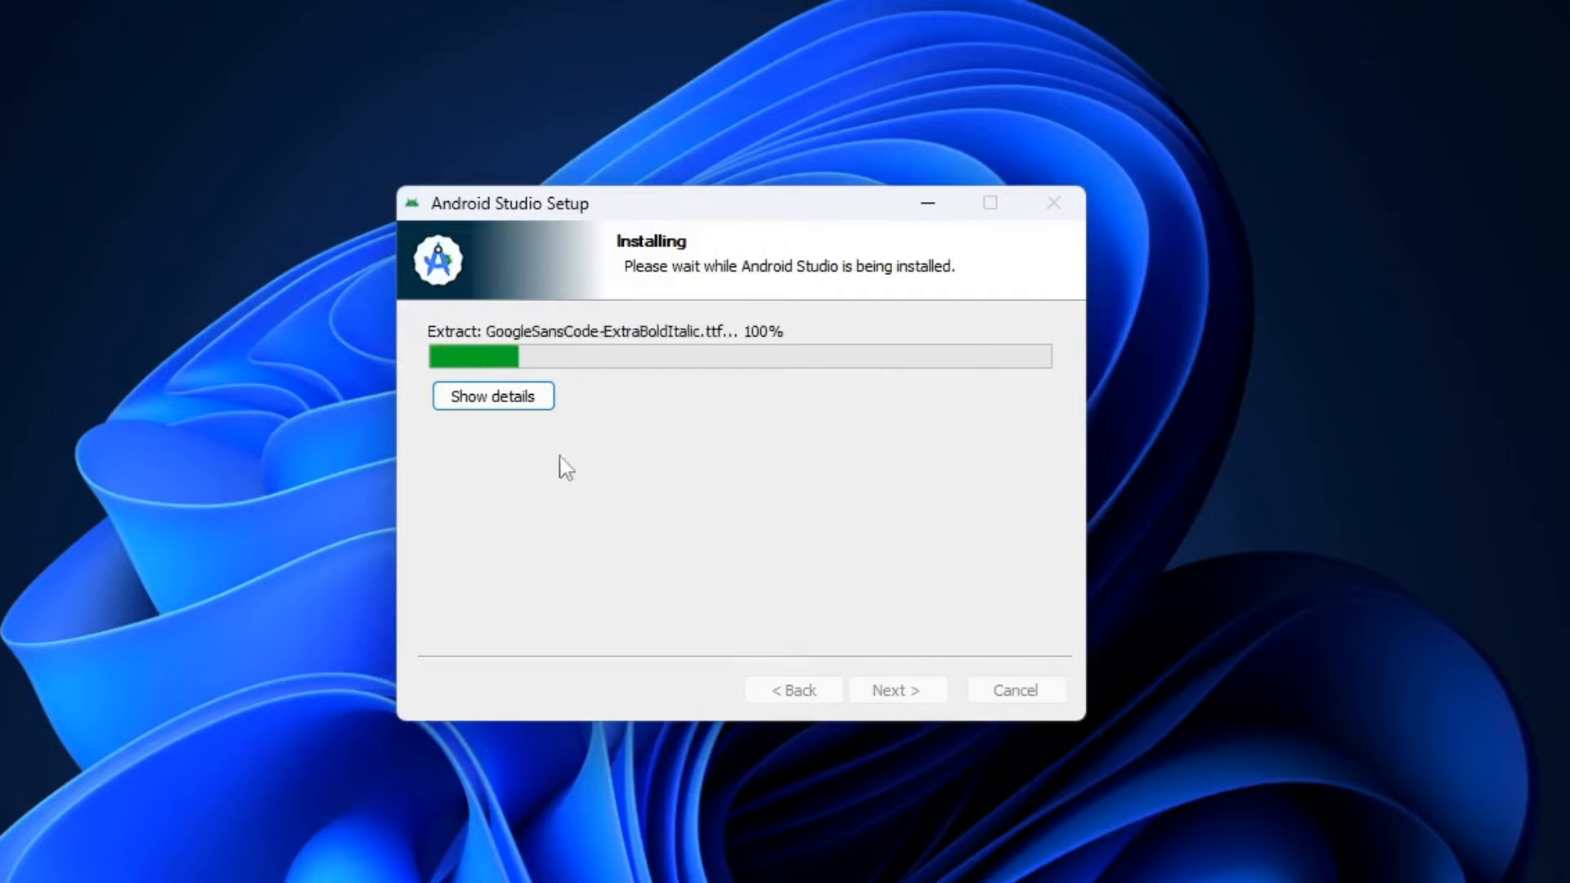
click(501, 401)
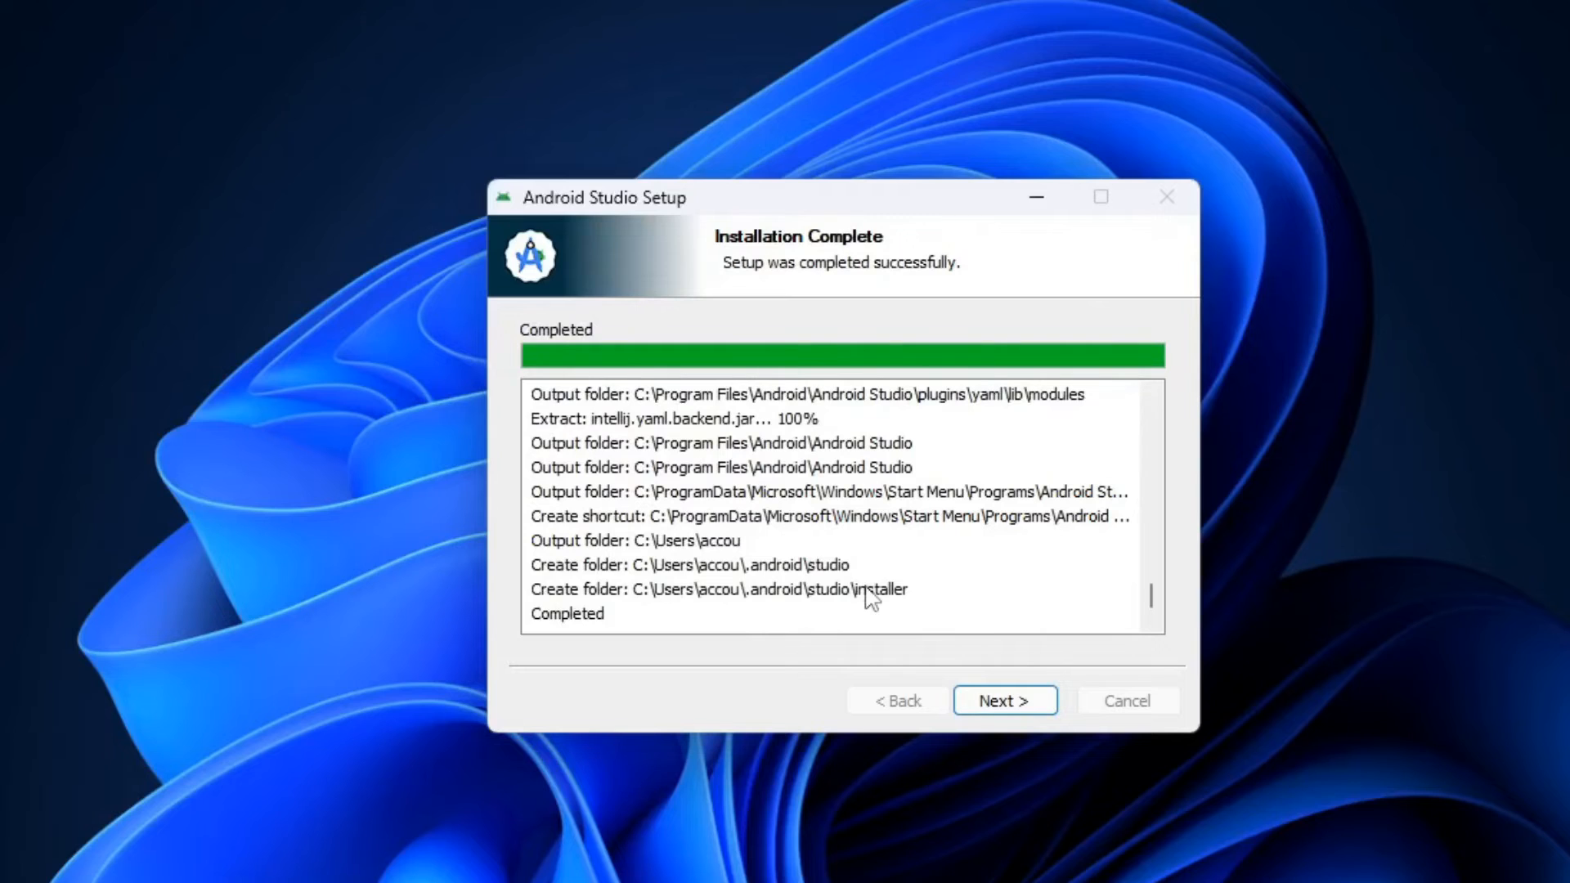
click(1032, 702)
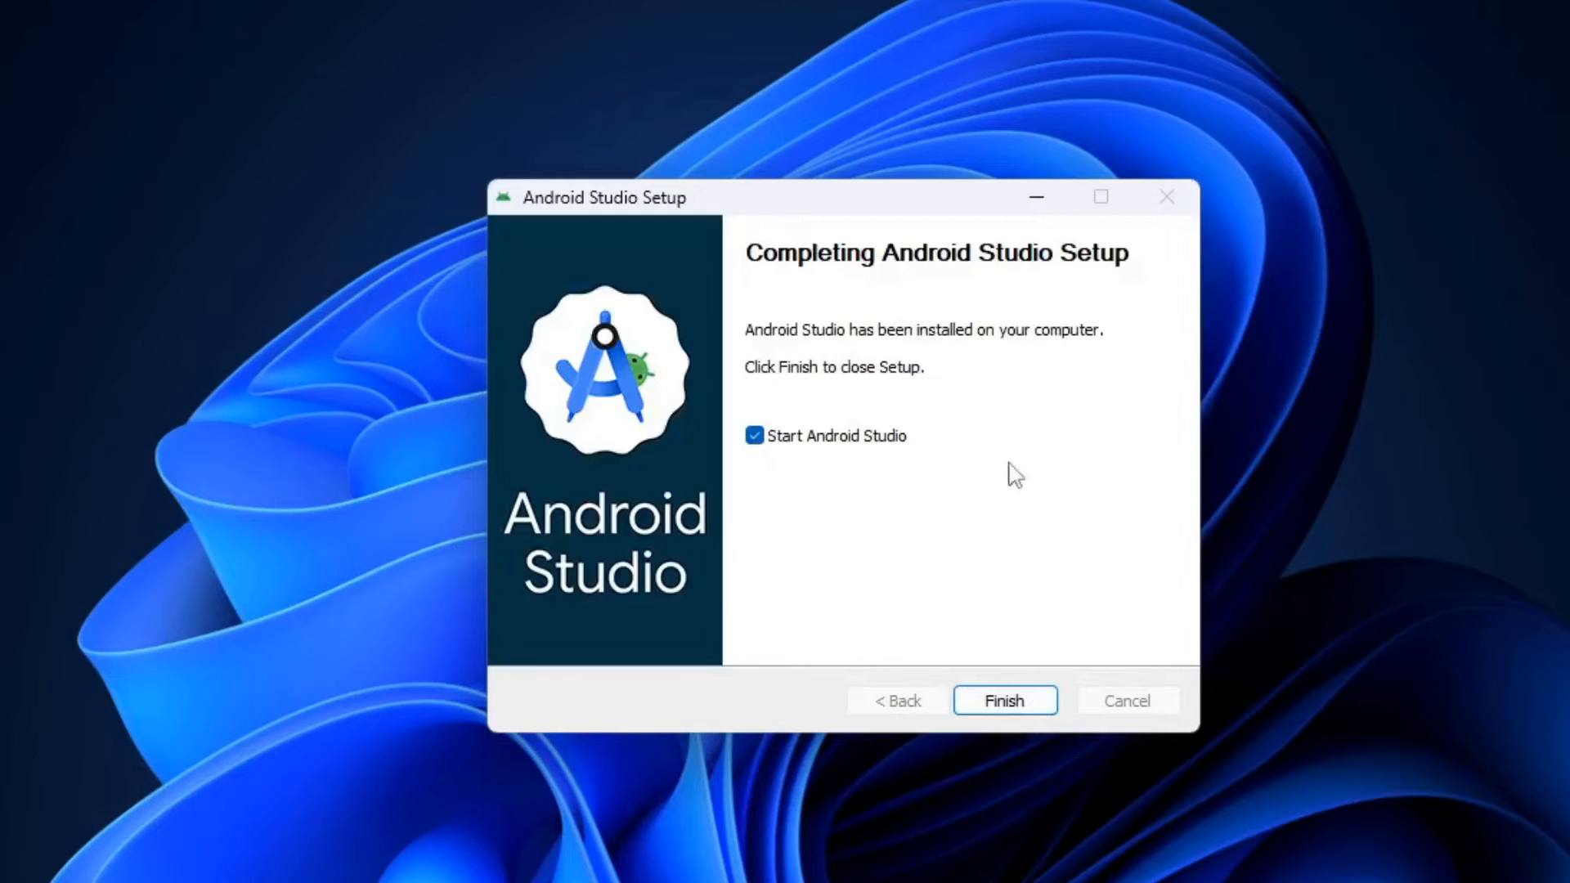
click(1014, 710)
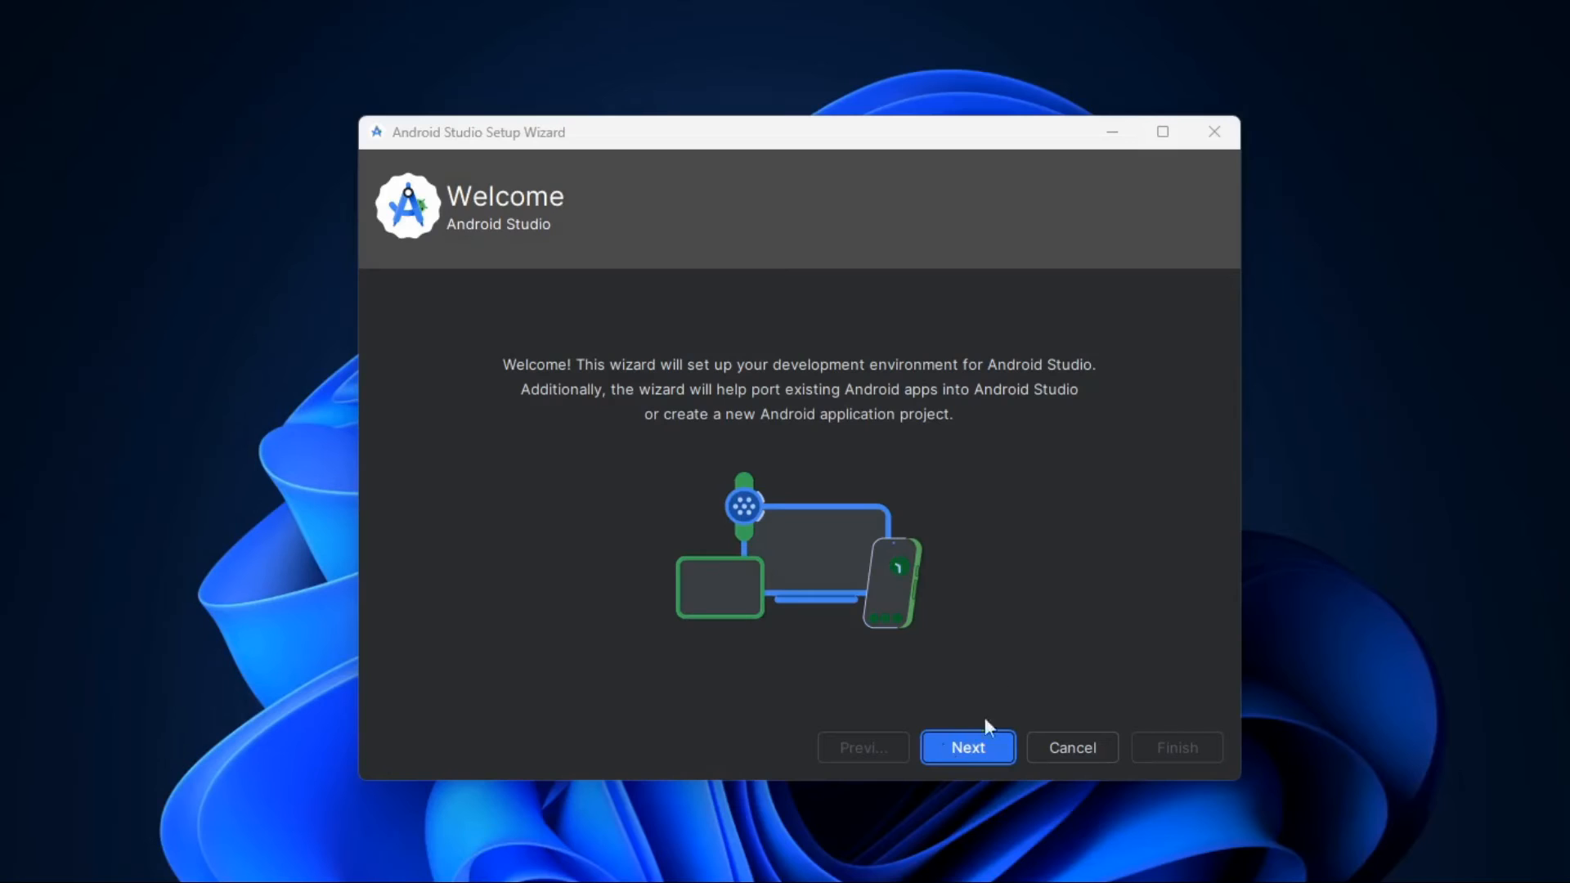
Choose the Standard install type in the setup wizard and keep the listed SDK settings.
click(971, 742)
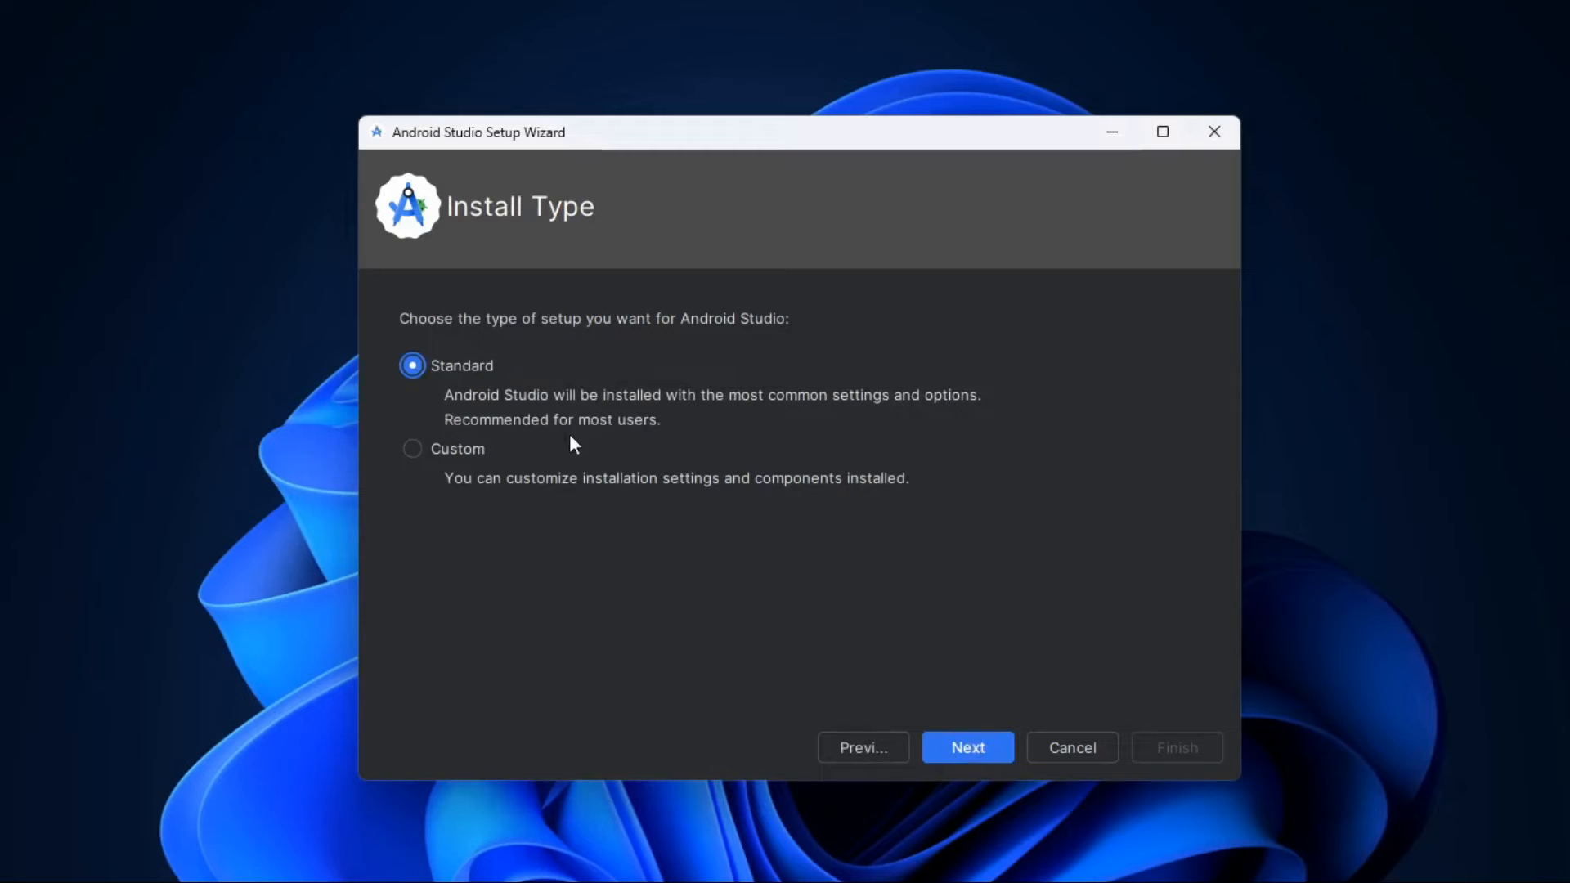
click(963, 757)
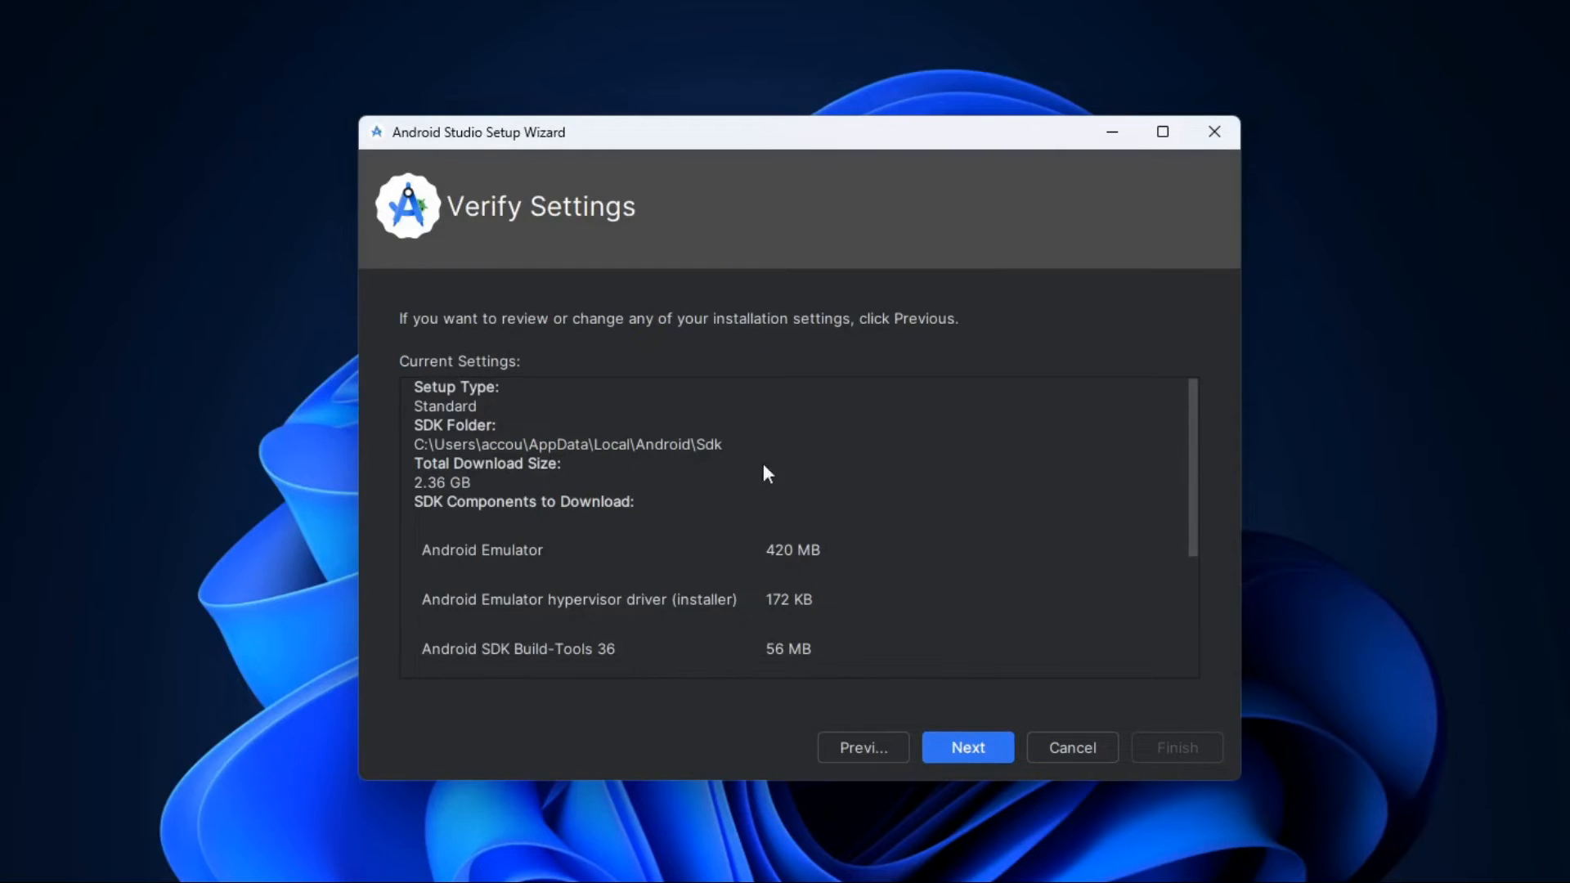
click(966, 746)
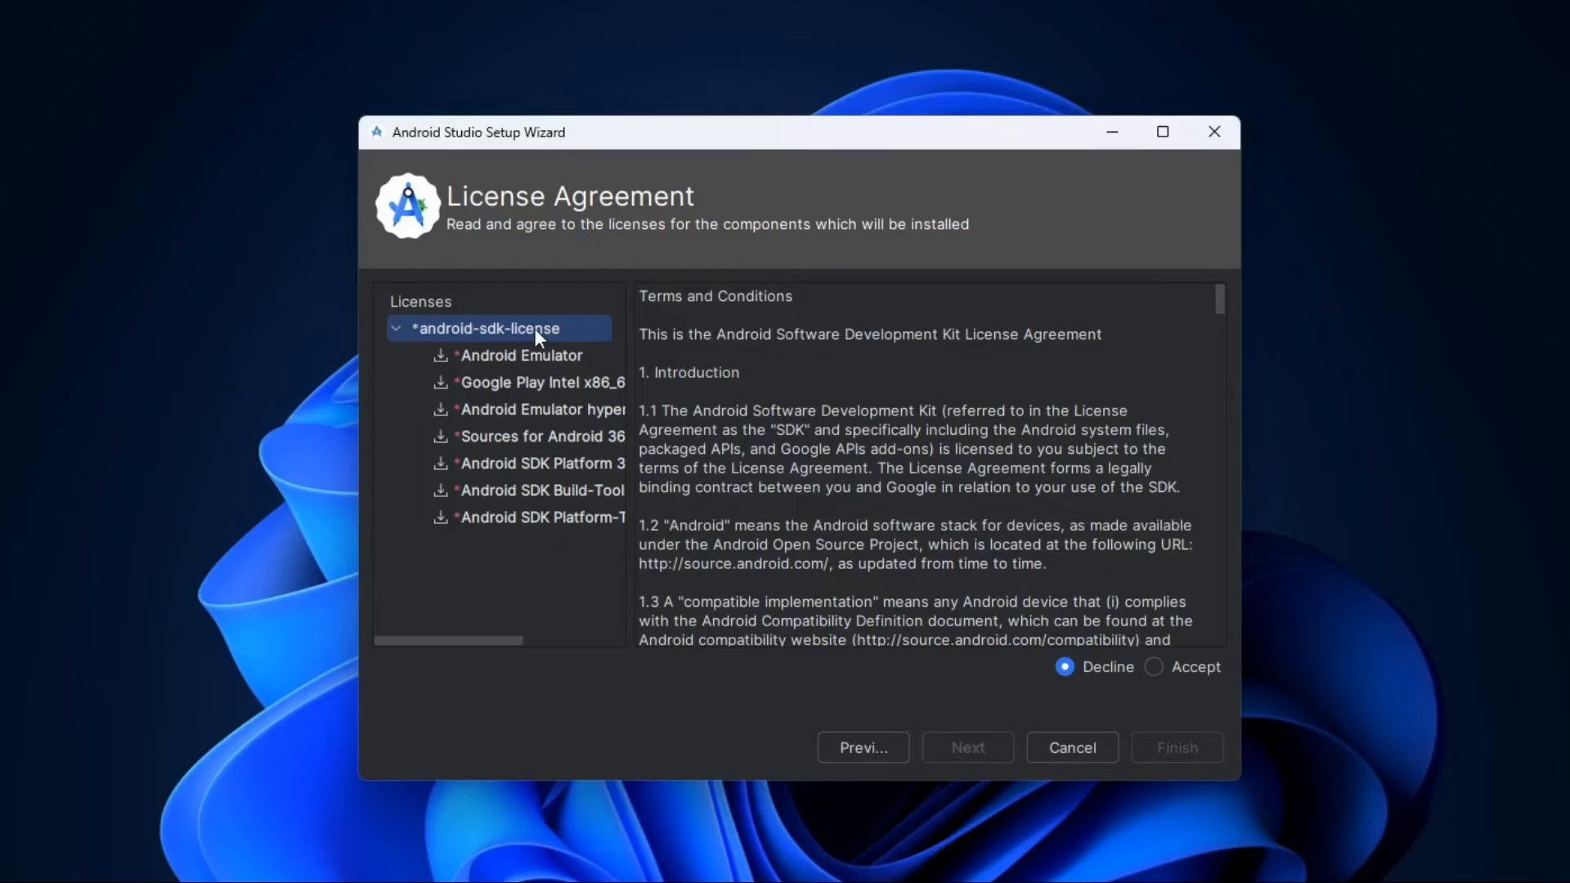
Accept the android-sdk-license, download the SDK components with details shown, and finish the setup wizard.
click(1153, 668)
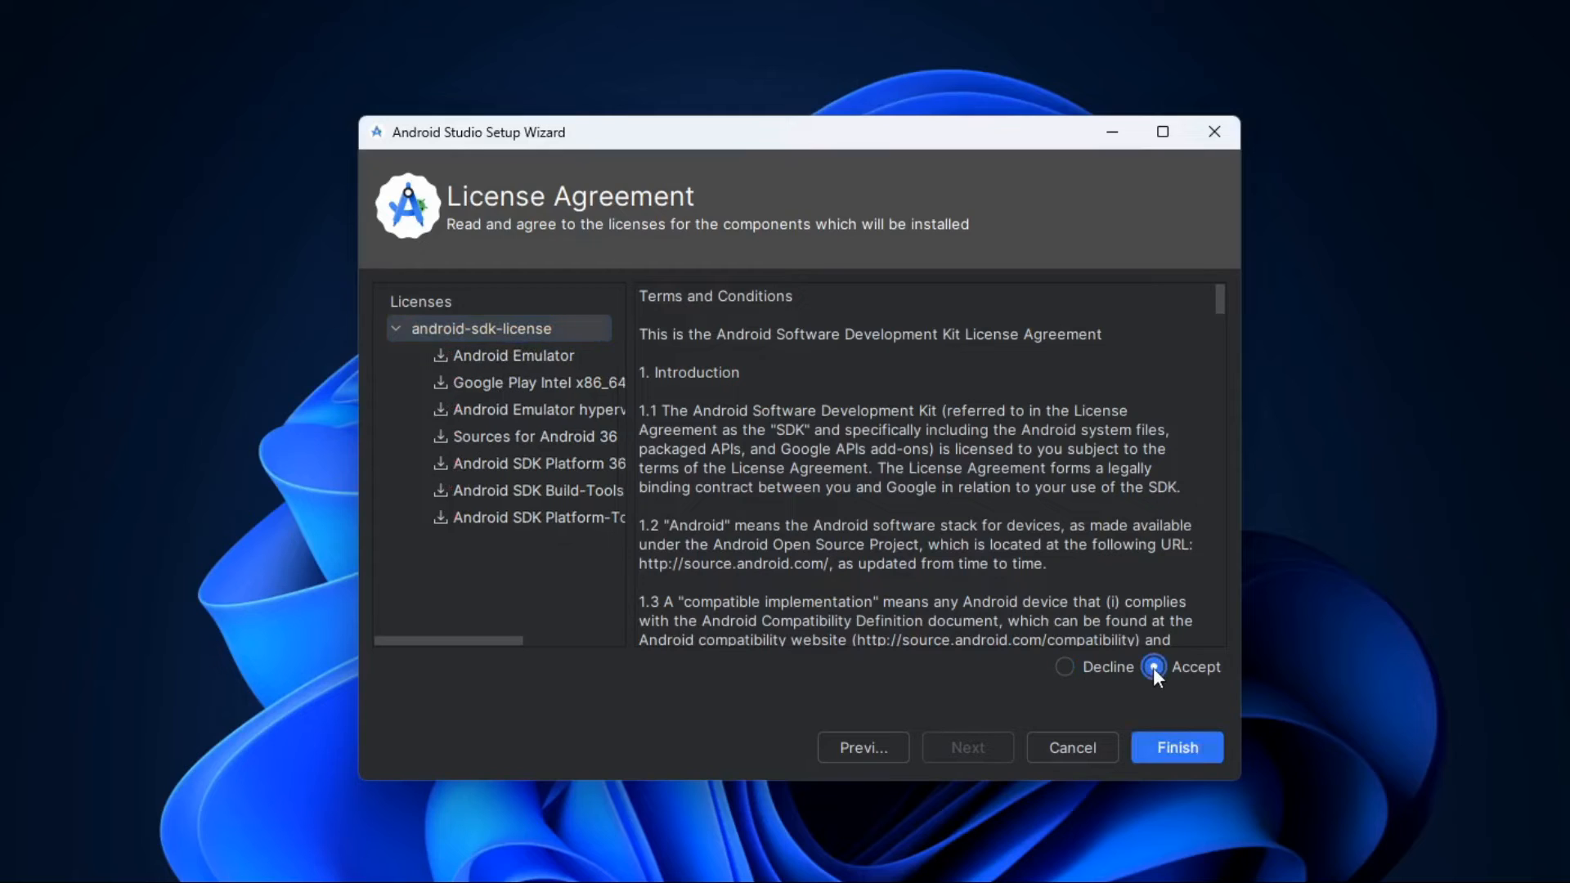
click(1184, 754)
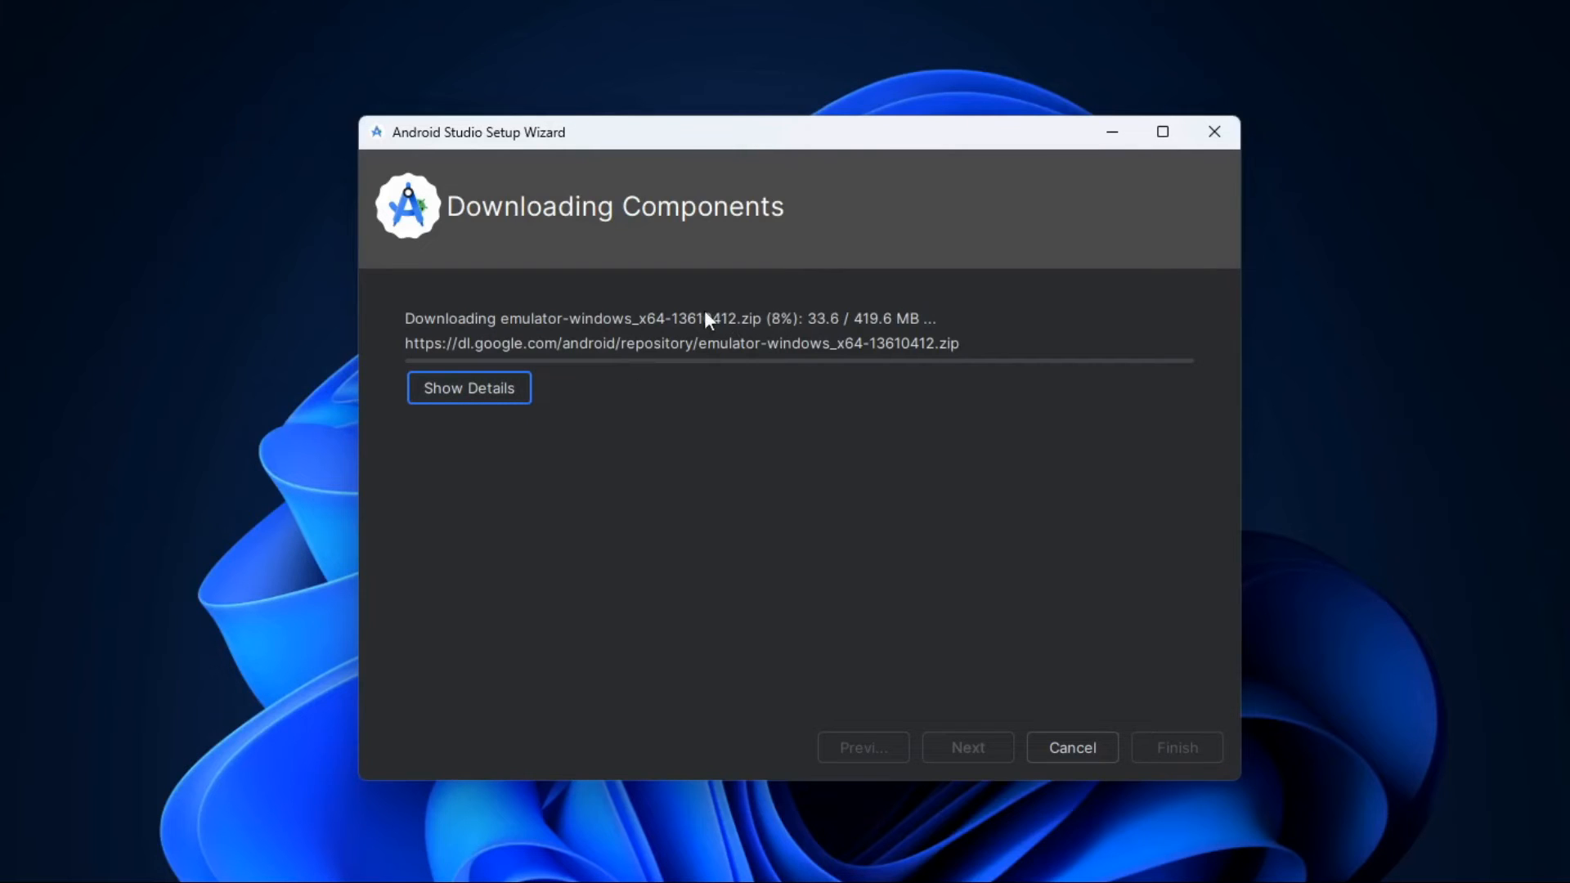
click(478, 391)
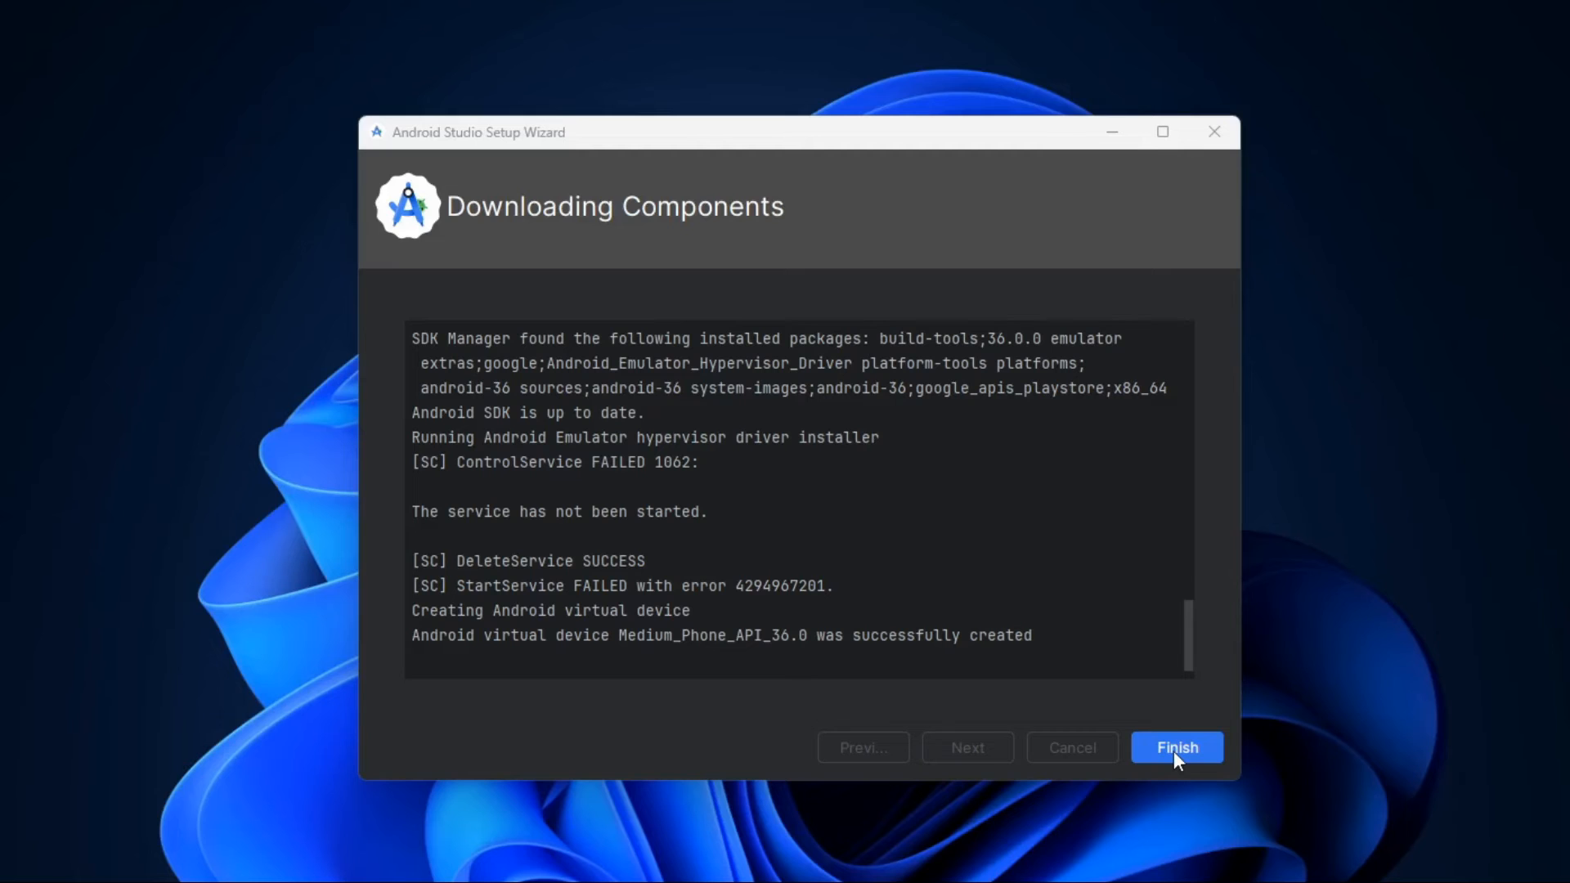
click(1174, 749)
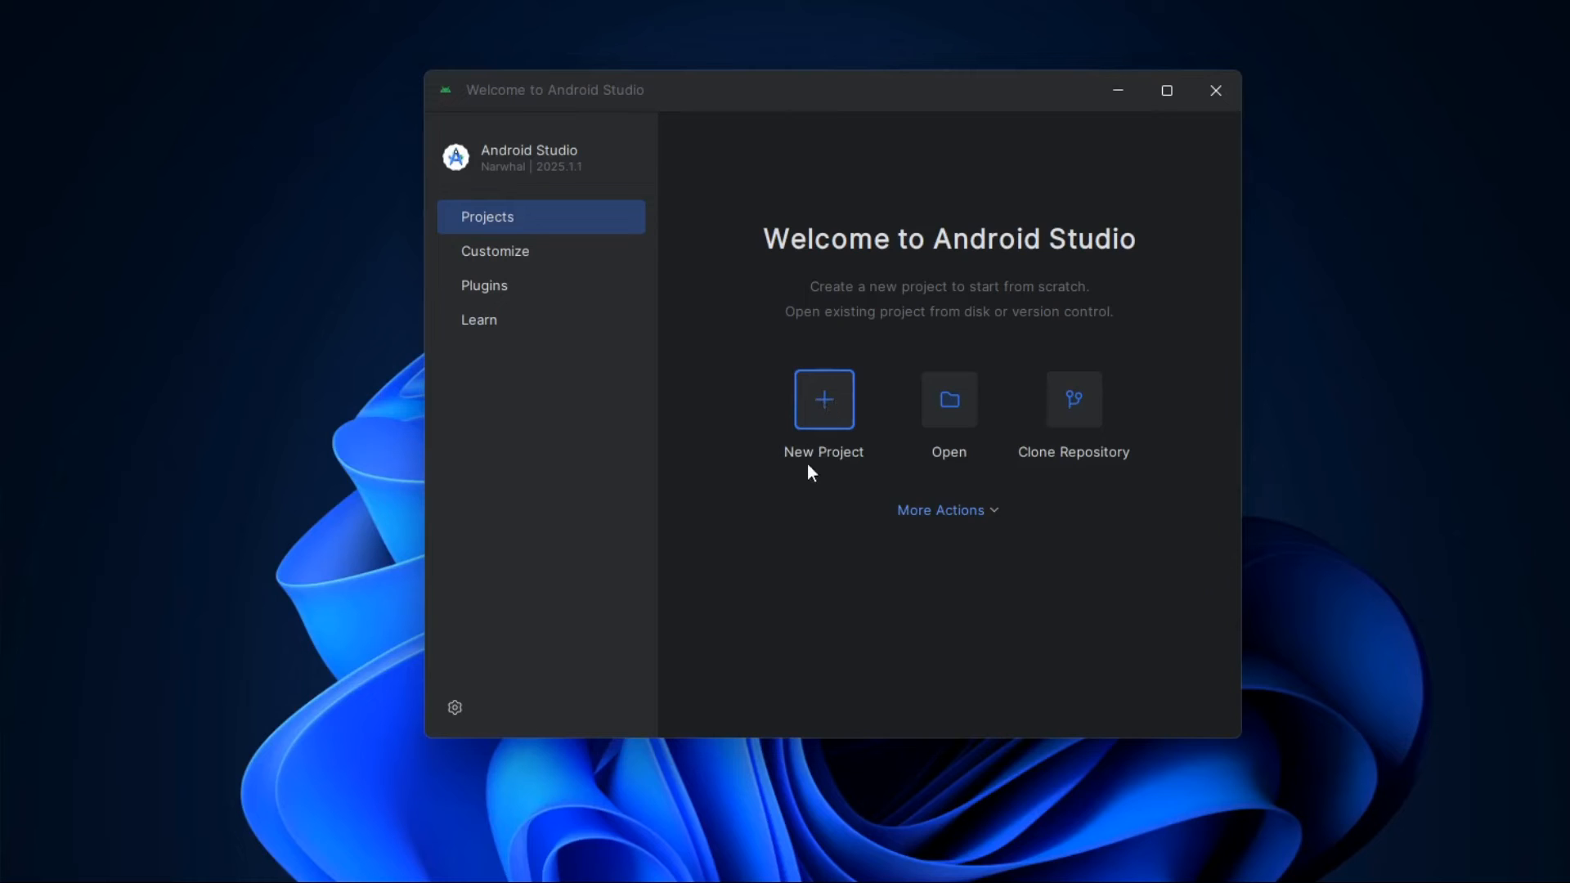
Start a new phone and tablet project from the Empty Views Activity template.
click(821, 401)
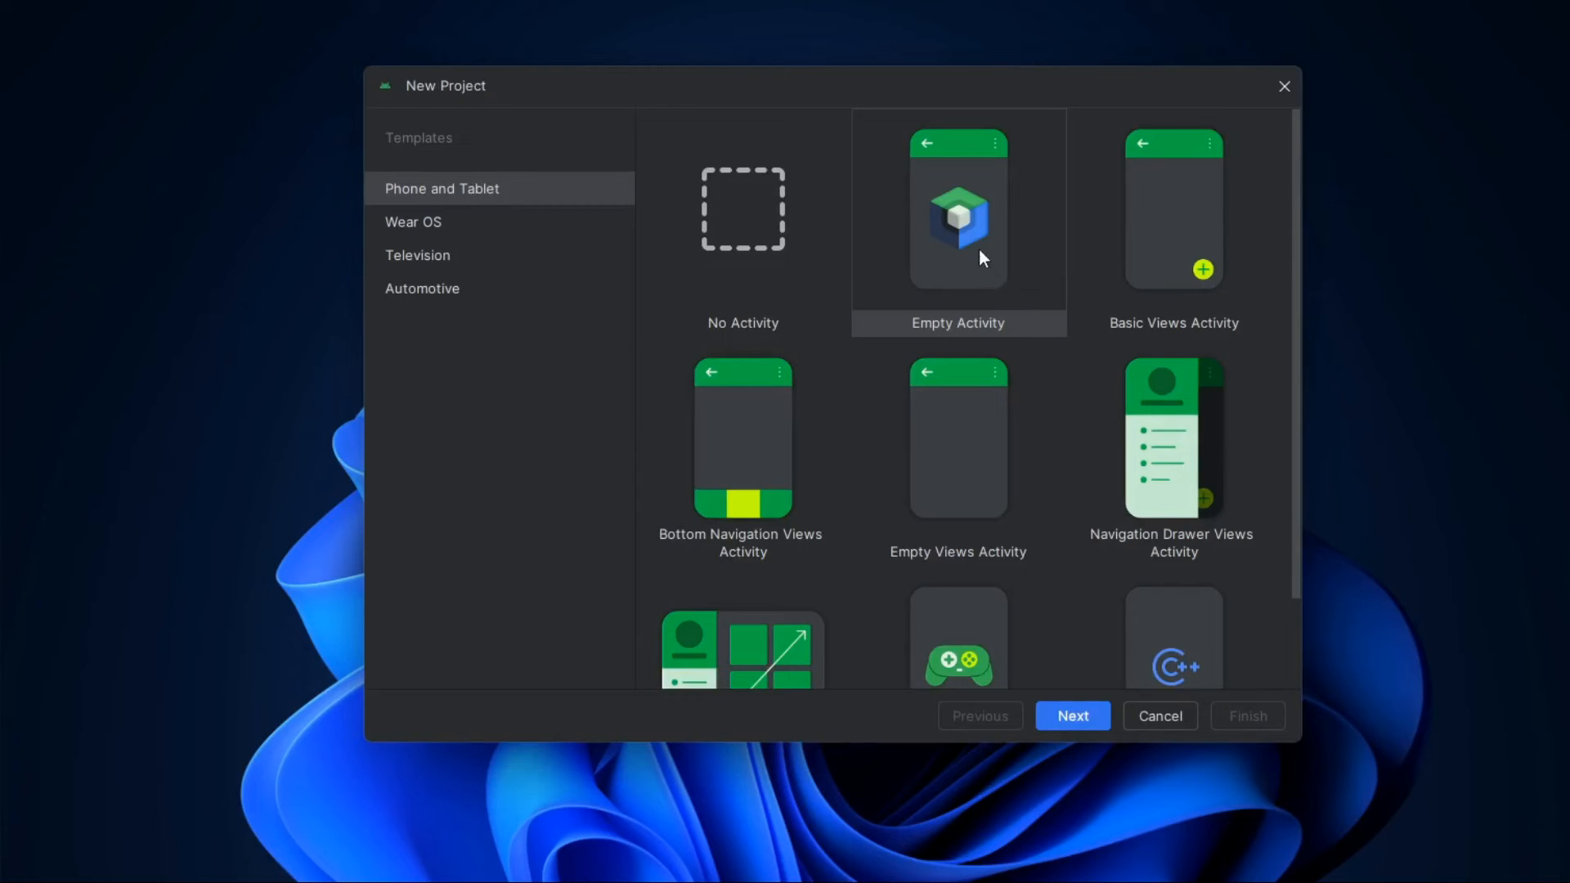
click(966, 427)
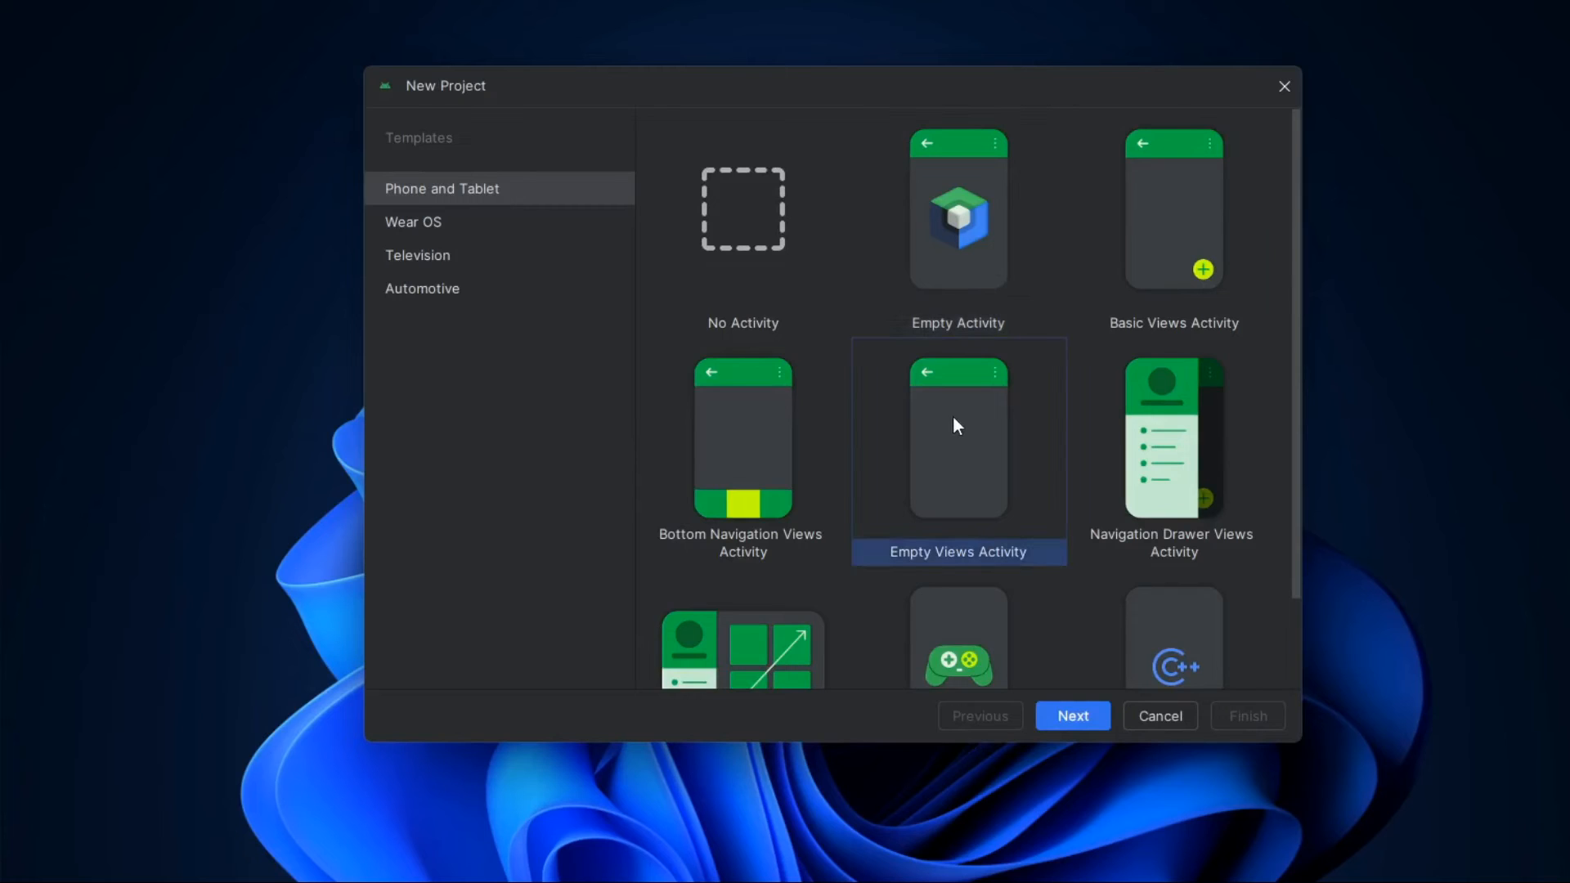
click(1081, 719)
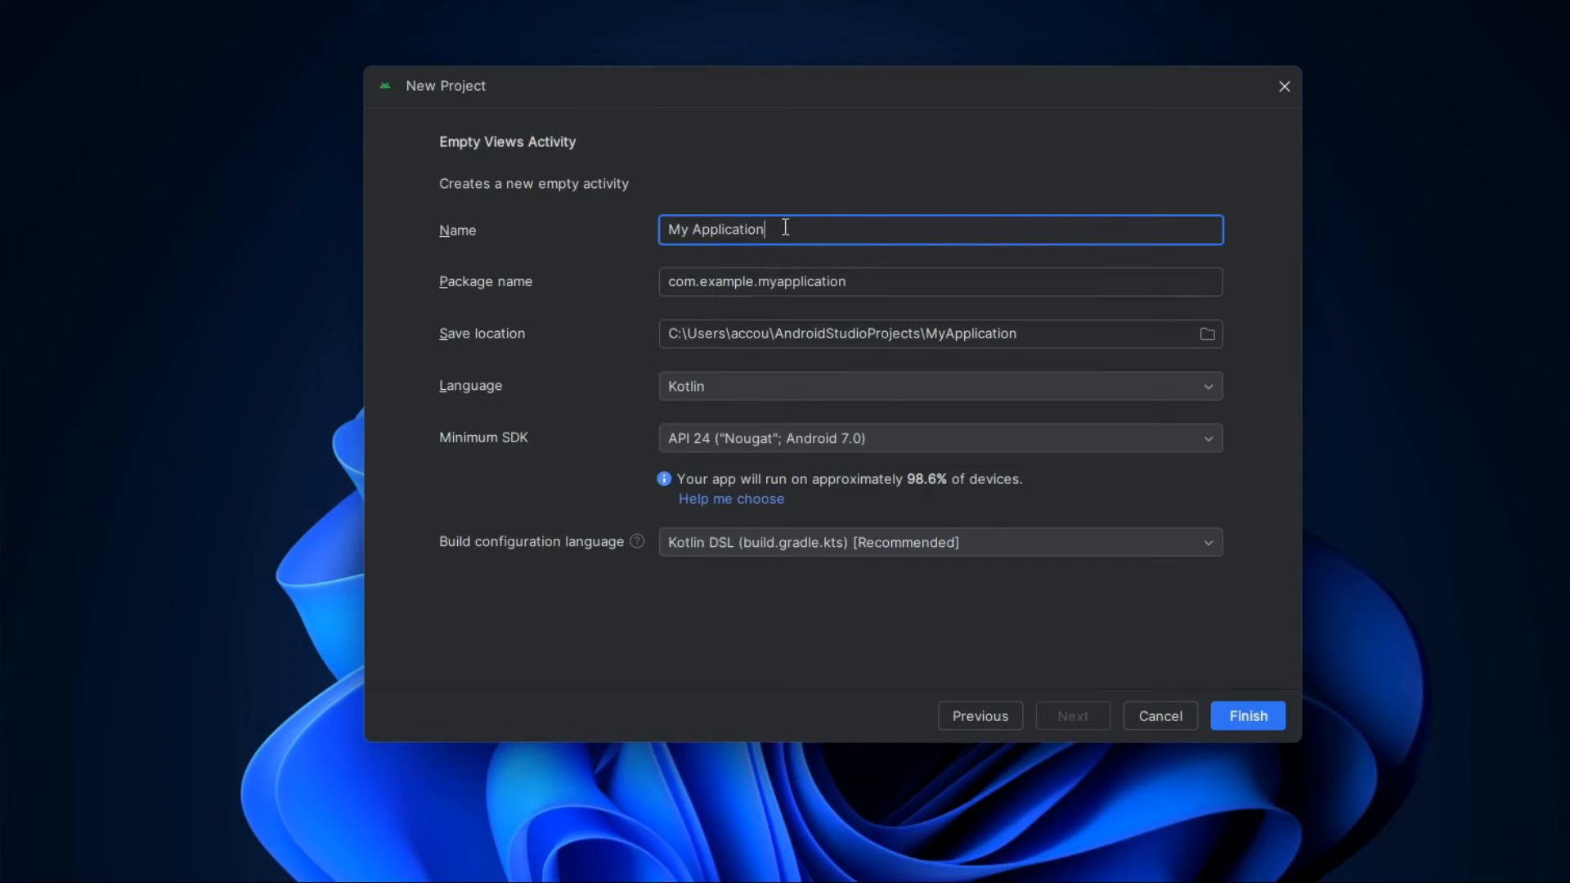
Create the project as My Application with package com.example.myapplication, Kotlin, minimum SDK API 24 and Kotlin DSL build configuration.
drag(785, 227, 639, 223)
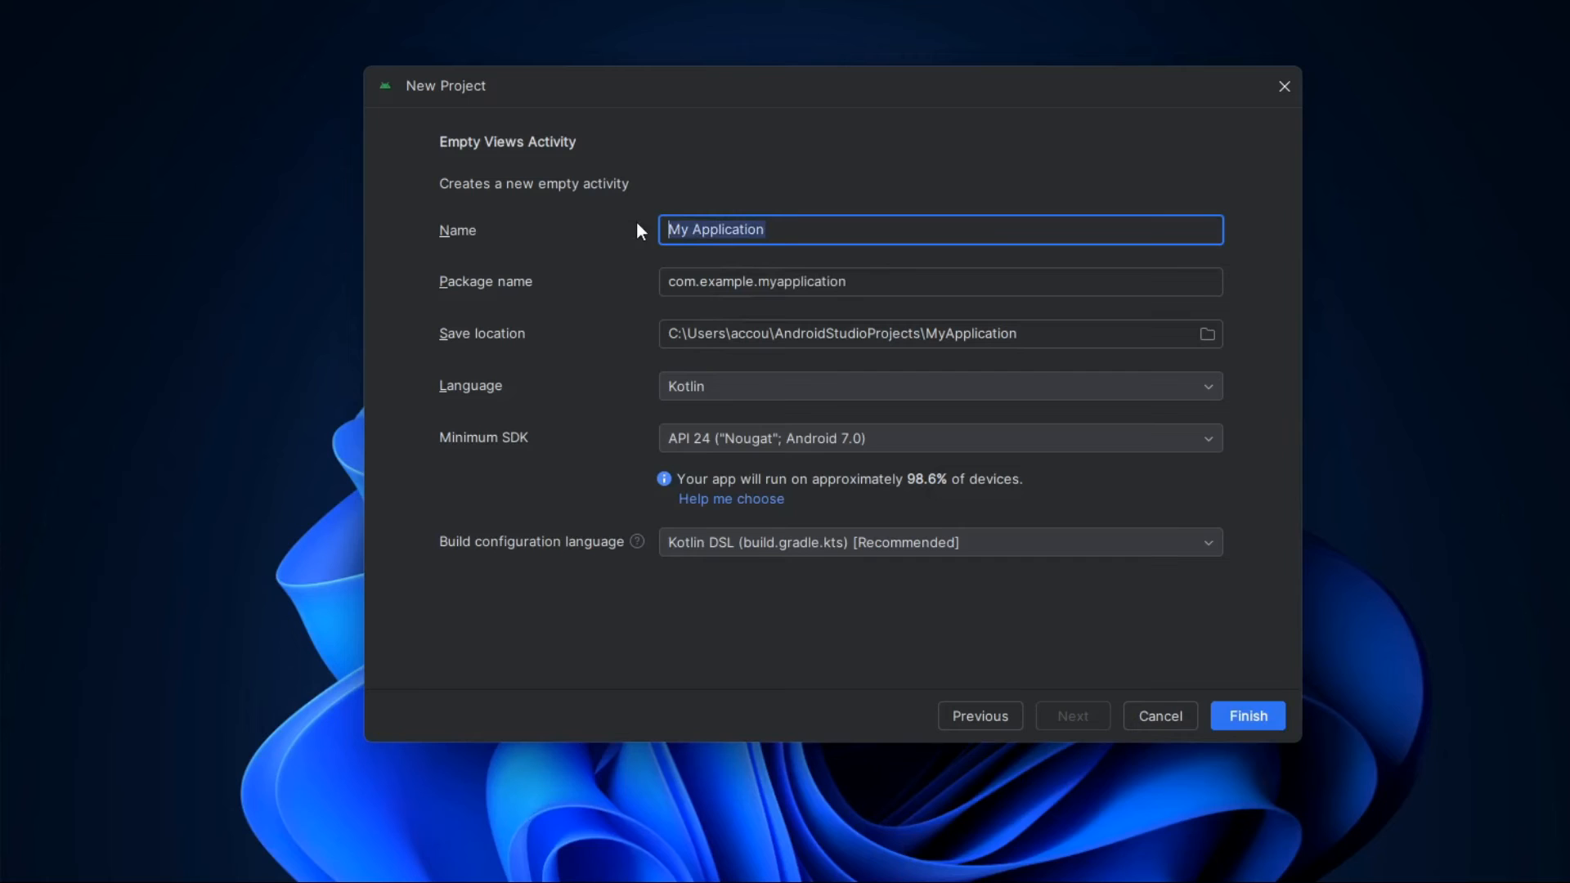
click(758, 283)
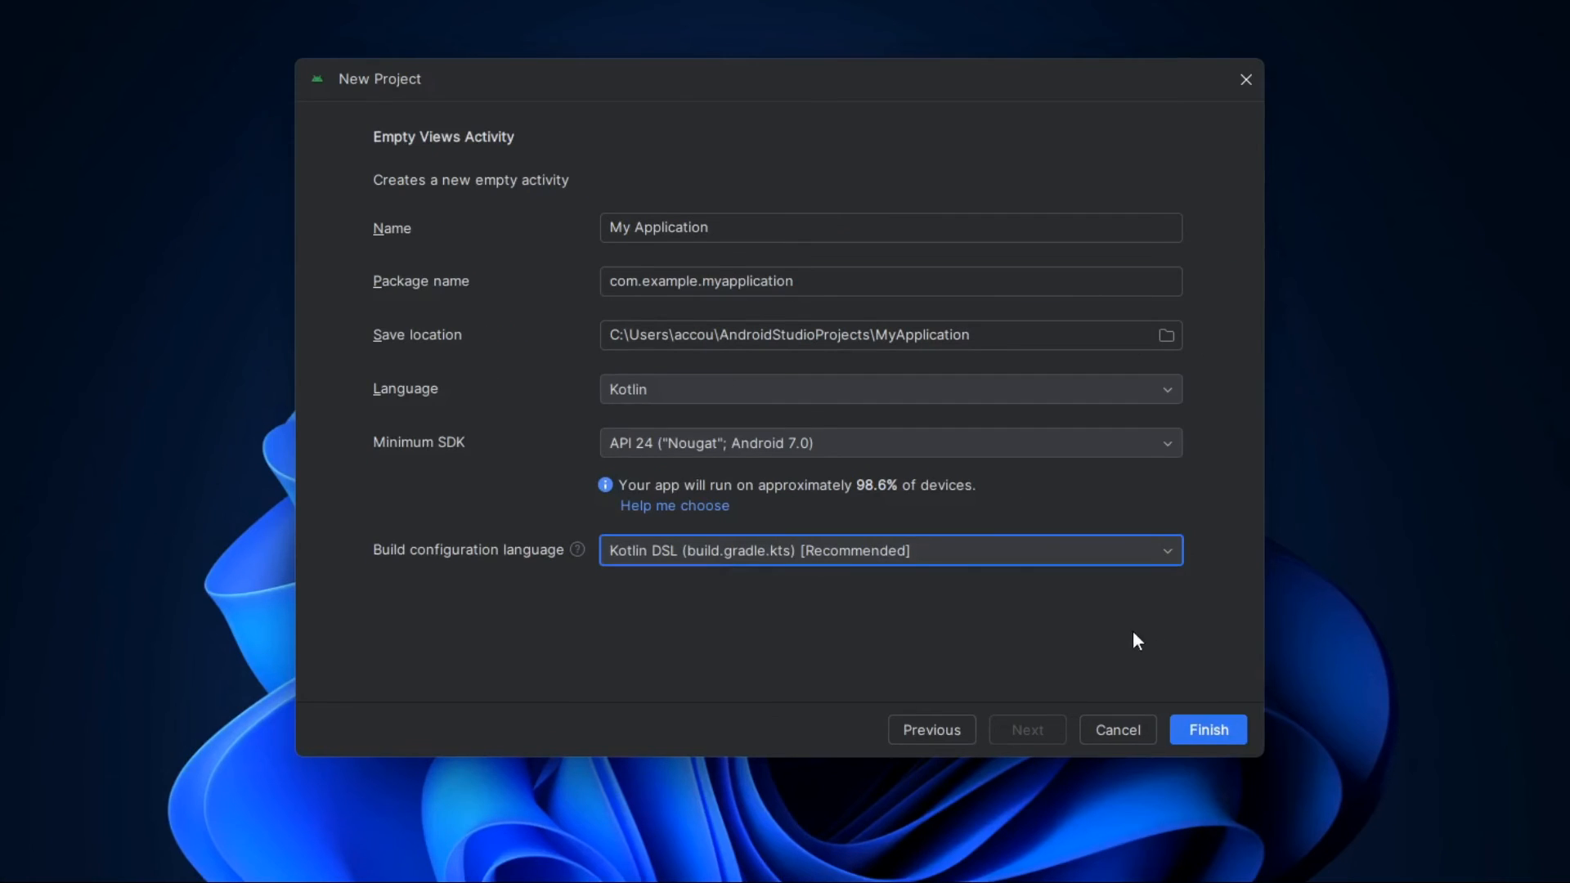
click(1202, 730)
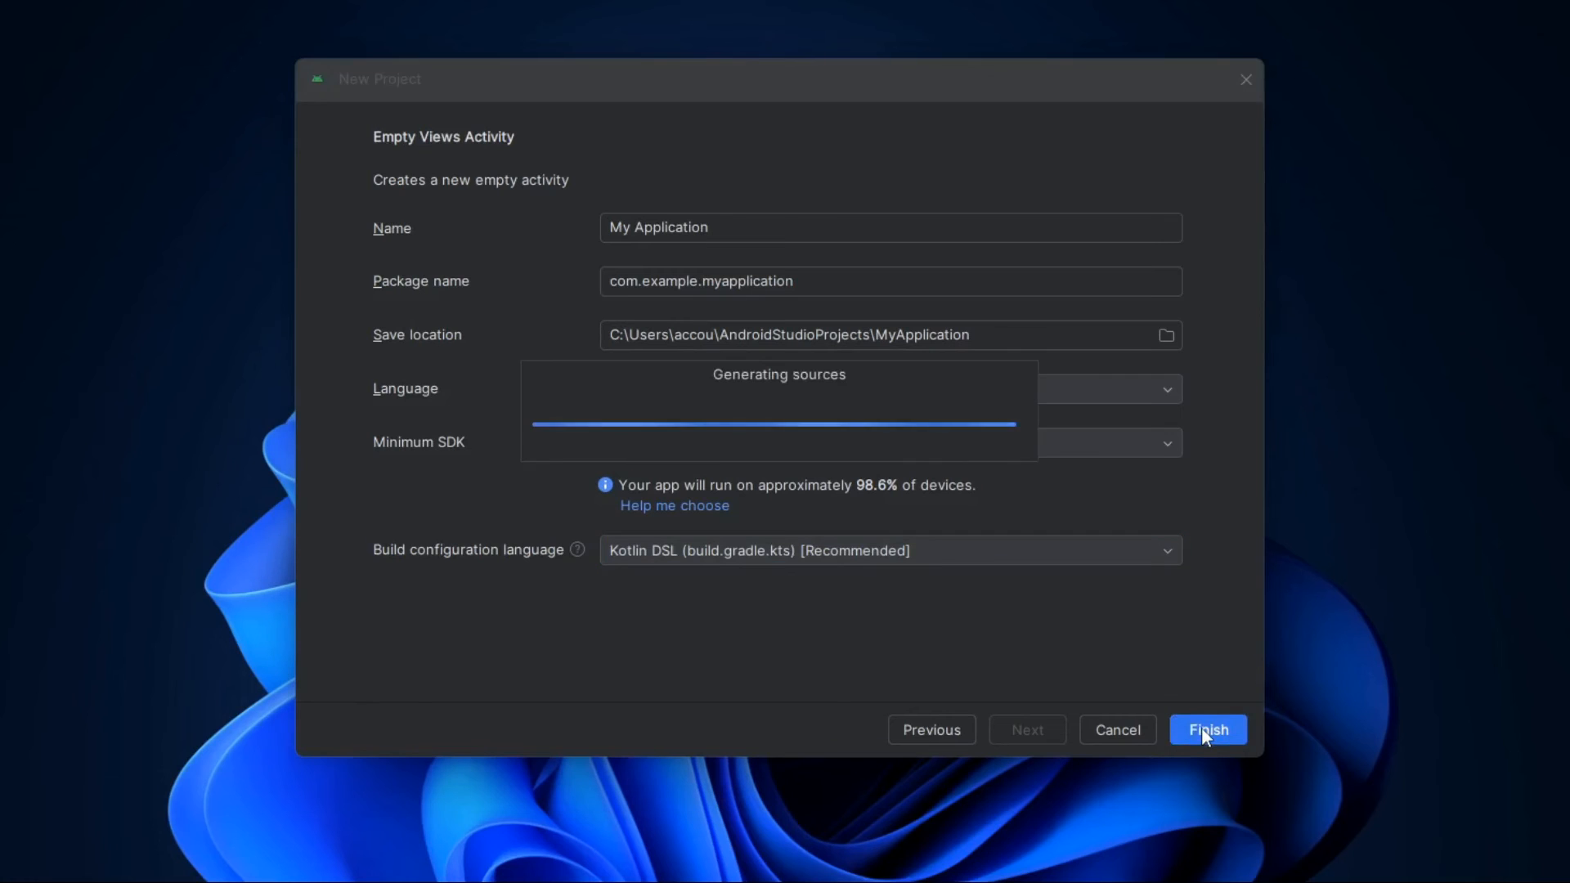